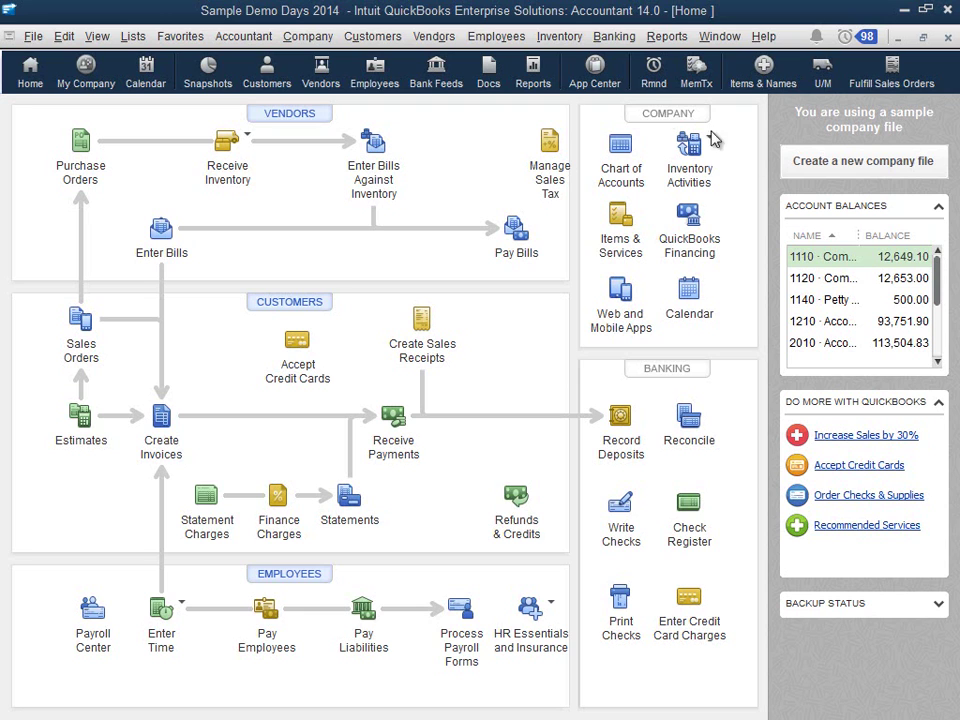
# Turn on Enable Advanced Pricing in the Sales & Customers company preferences.
pyautogui.click(63, 37)
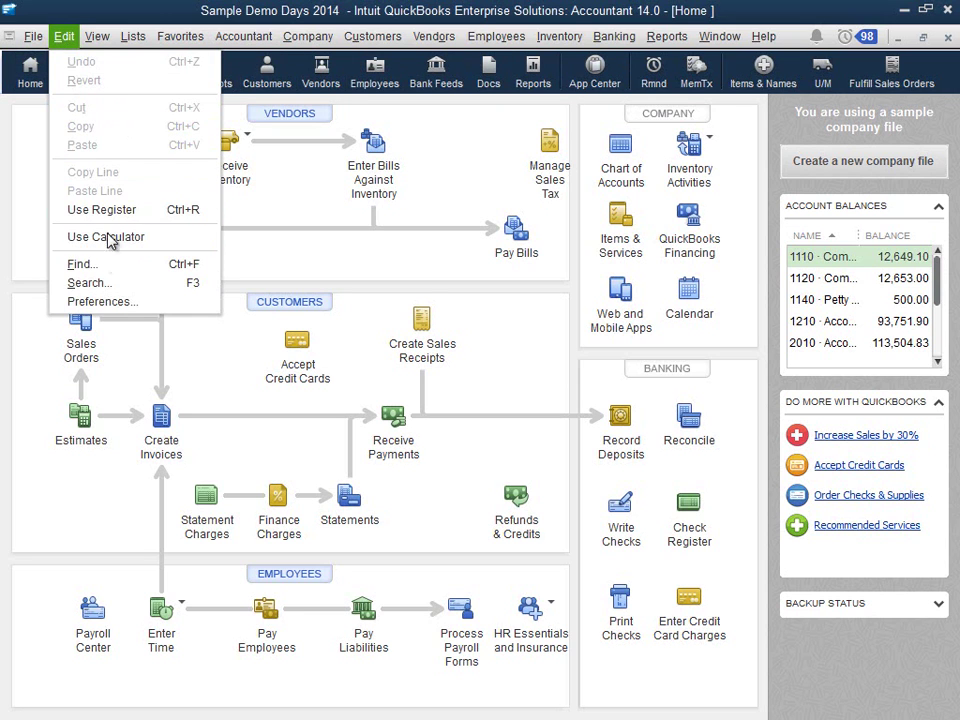
pyautogui.click(100, 301)
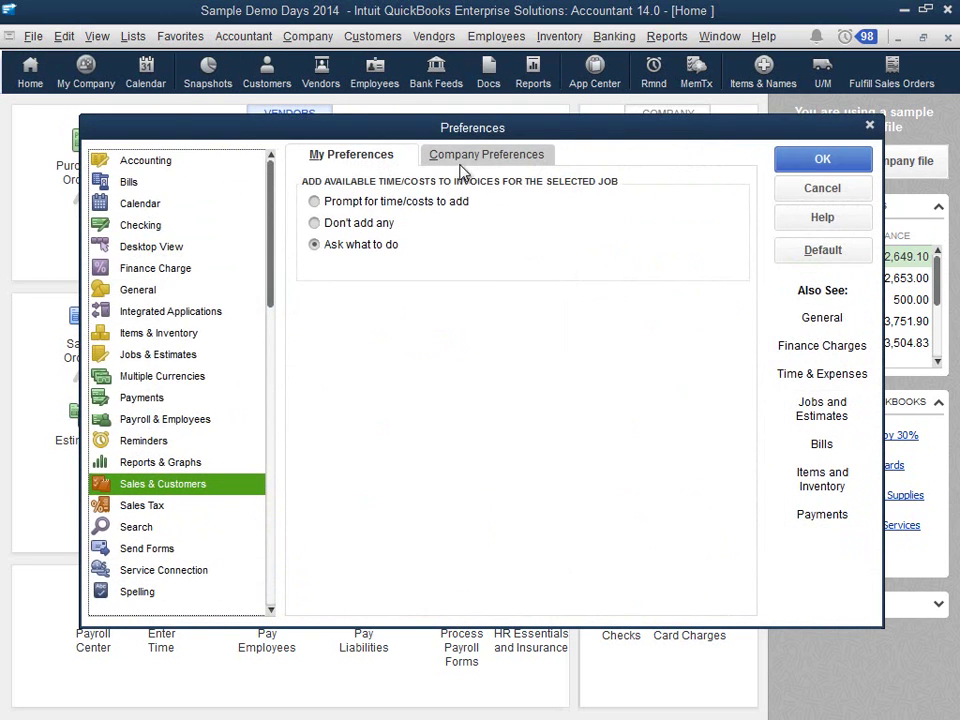
pyautogui.click(487, 155)
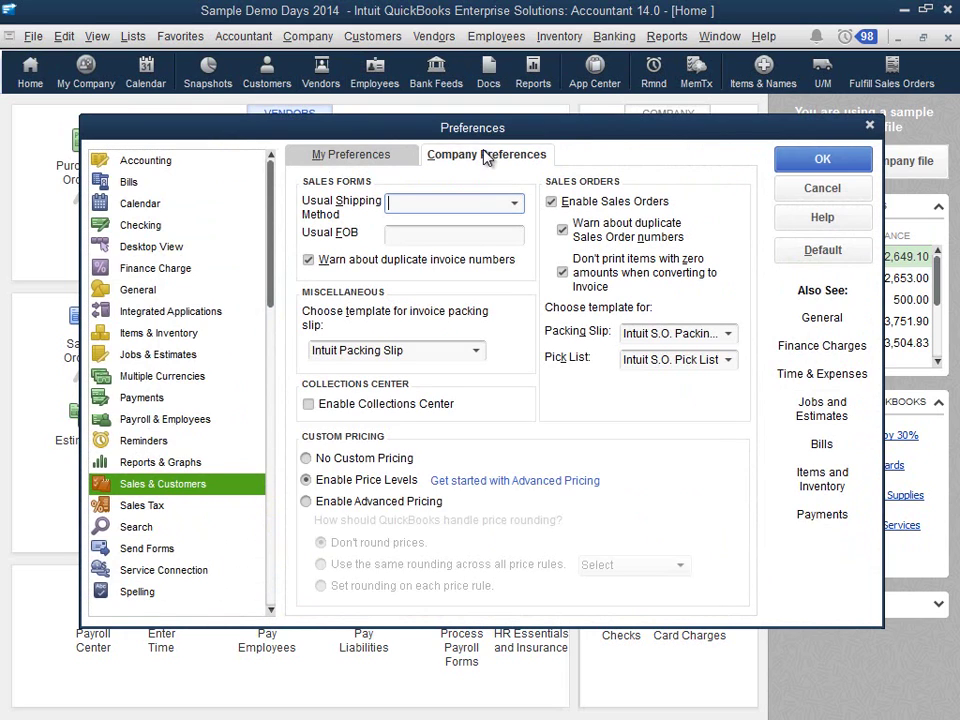
pyautogui.click(307, 502)
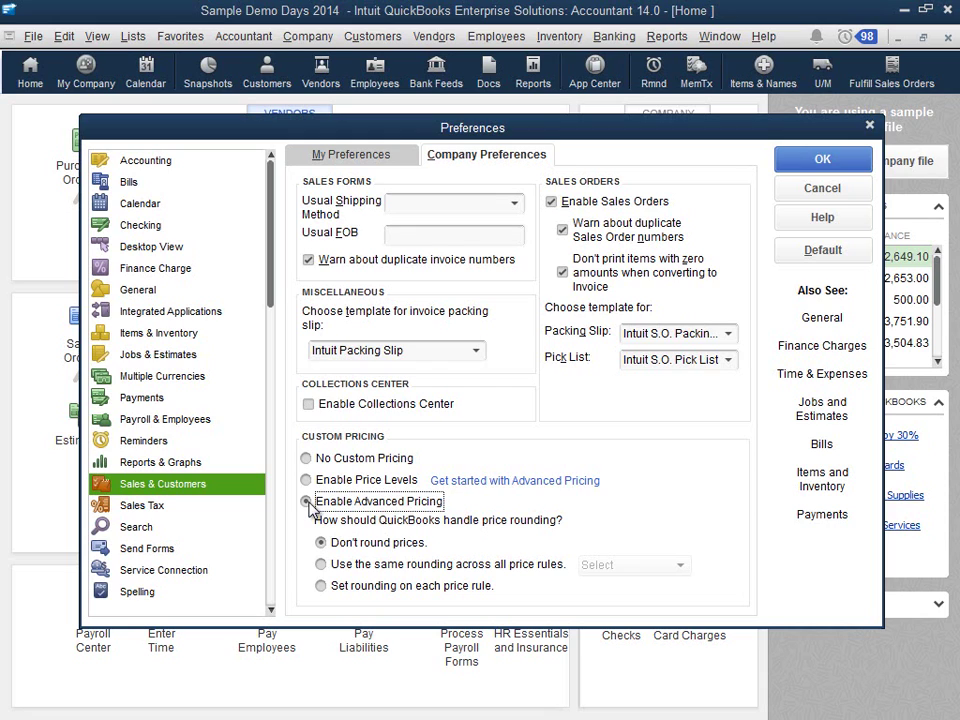
pyautogui.click(808, 168)
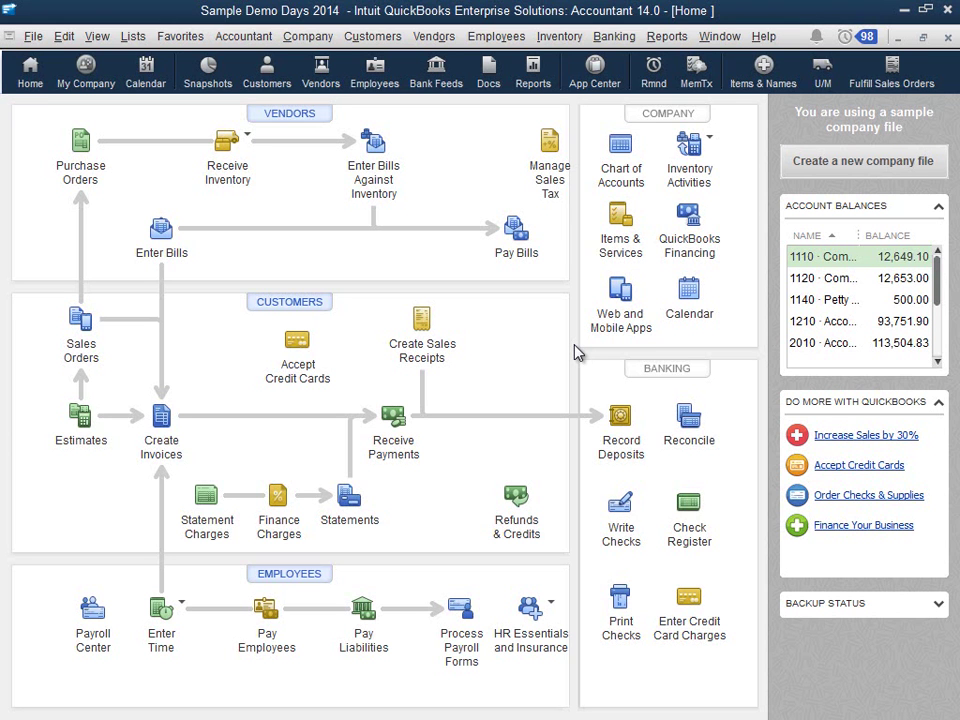
# Open the Price Rule List from Lists and create a new blank price rule.
pyautogui.click(133, 36)
pyautogui.click(171, 174)
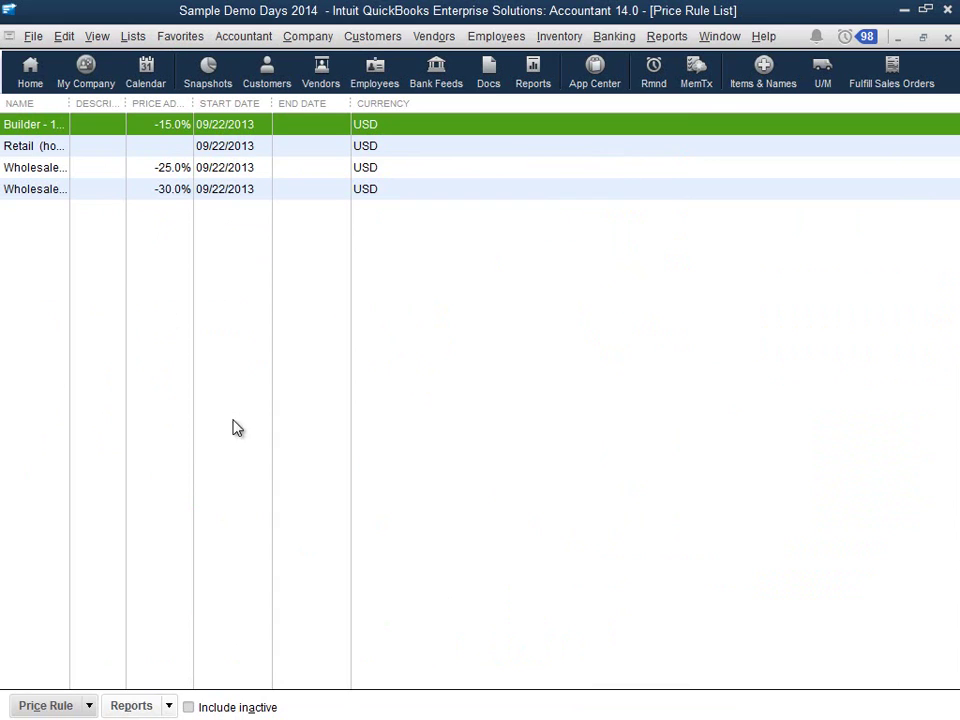
pyautogui.click(89, 706)
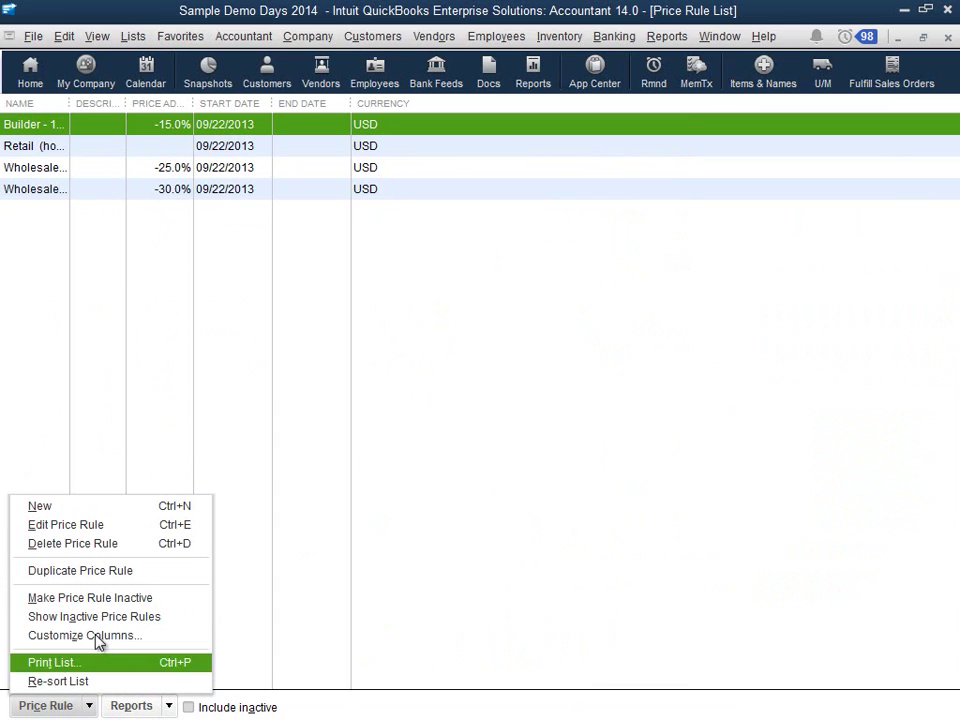
pyautogui.click(78, 510)
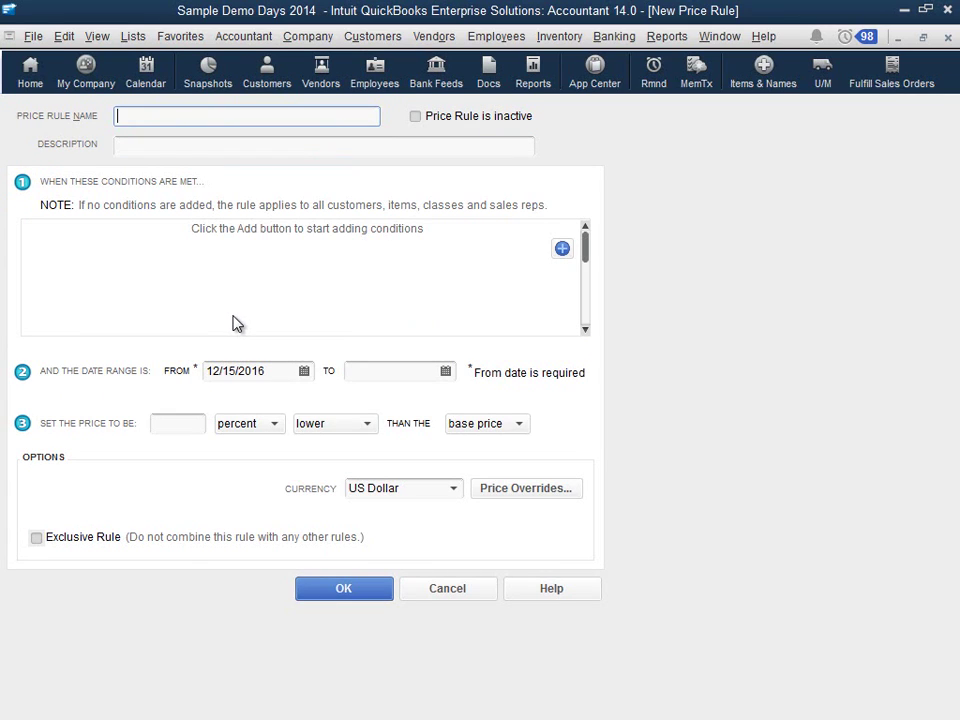
# Name the rule 'Holiday Sale' and add a first condition applying to Items.
pyautogui.write('Holiday Sale')
pyautogui.click(563, 249)
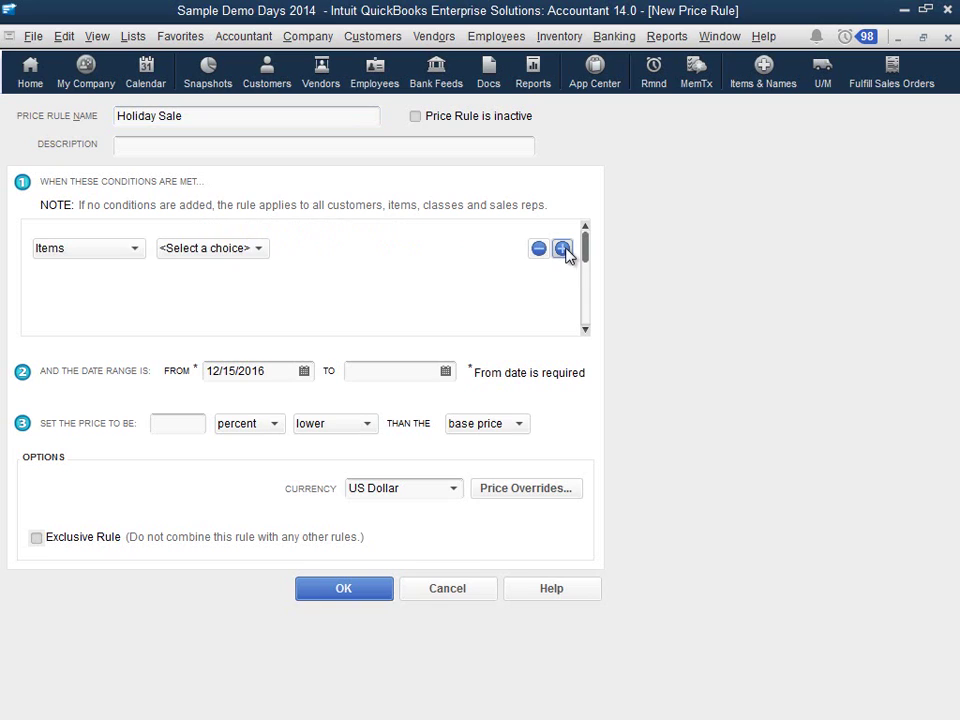
pyautogui.click(137, 250)
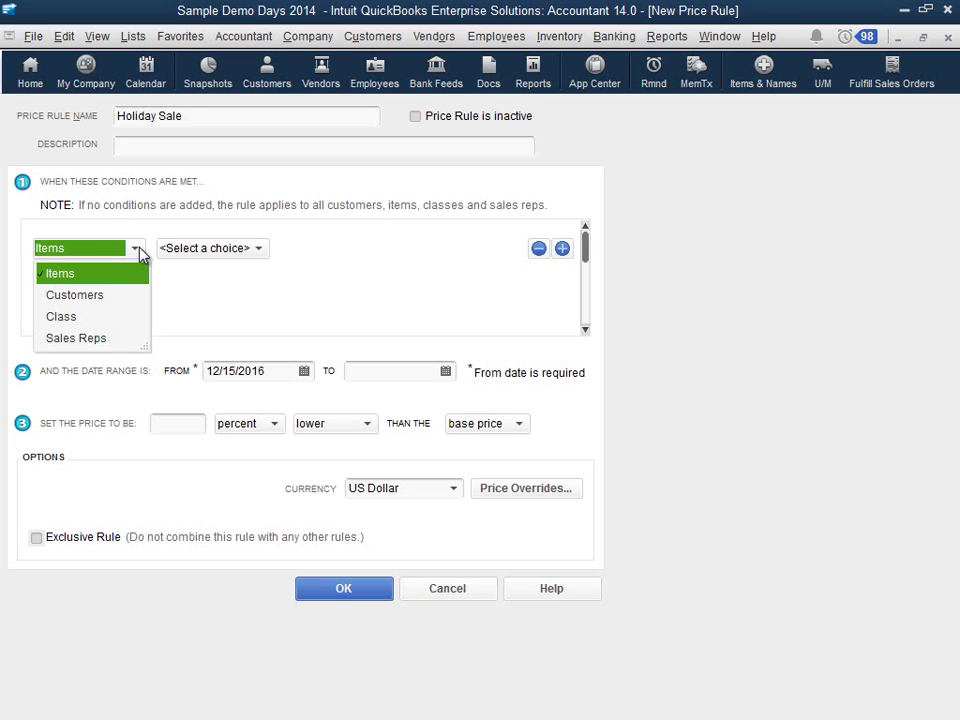
pyautogui.click(139, 252)
pyautogui.click(257, 250)
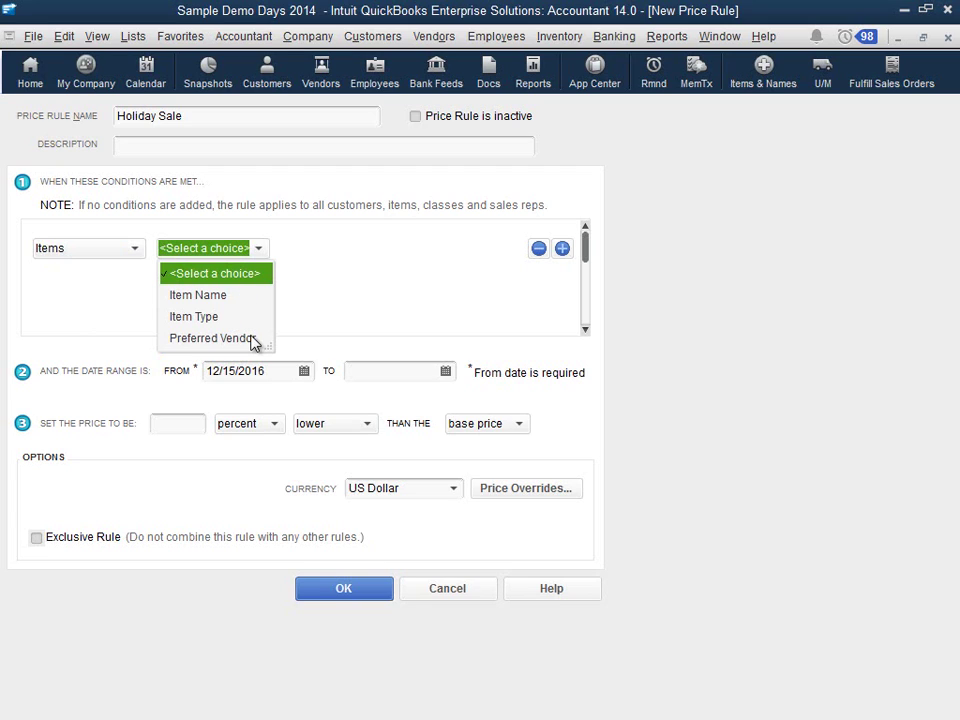
pyautogui.click(223, 297)
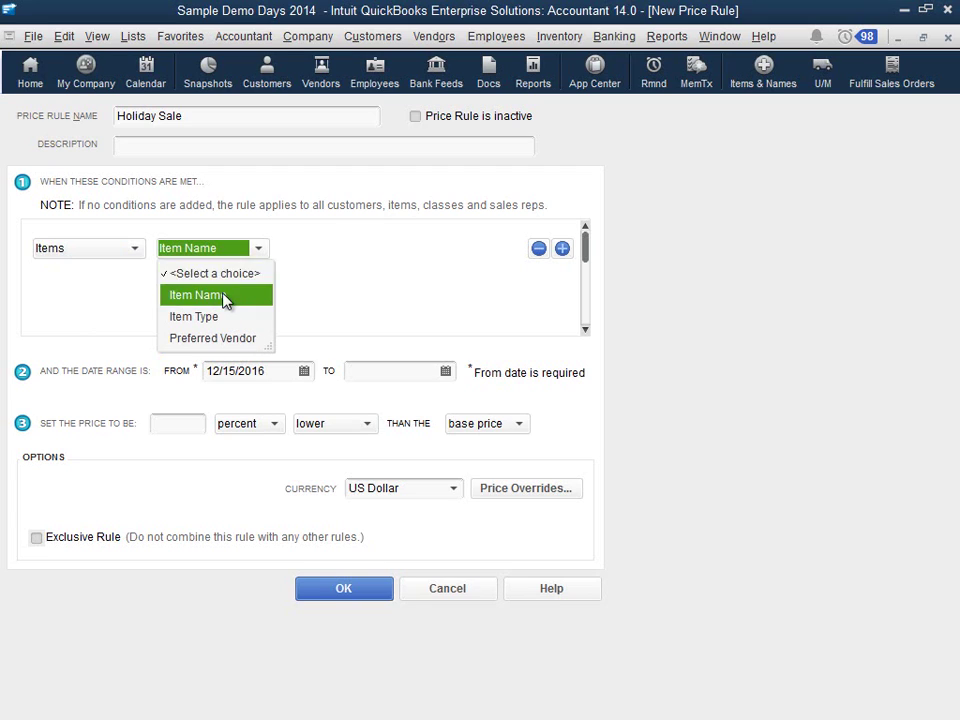
pyautogui.click(388, 250)
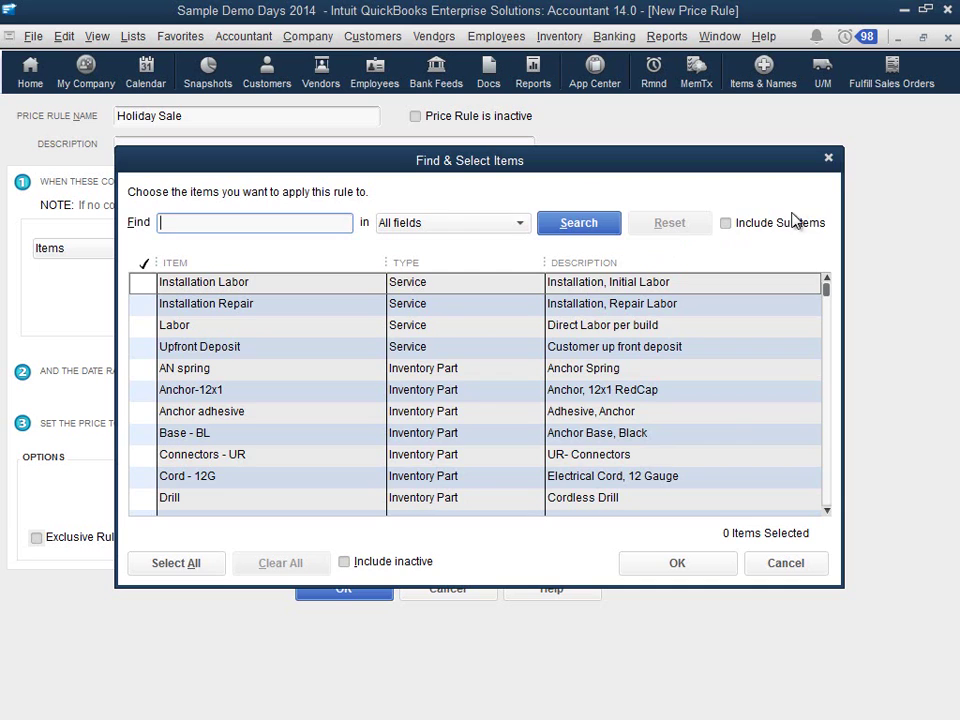
pyautogui.click(828, 161)
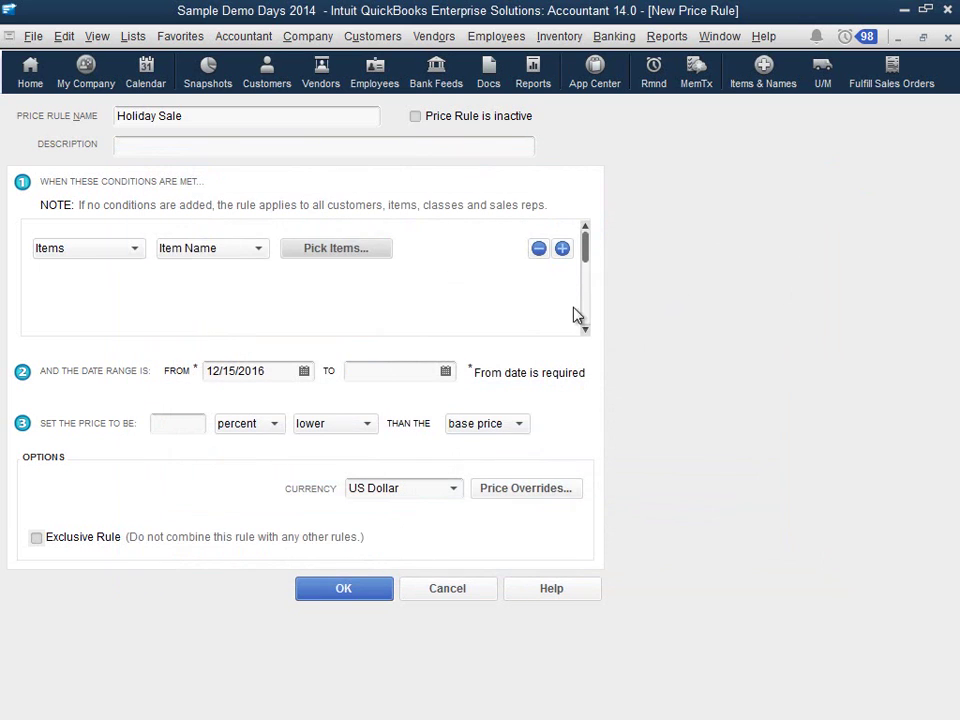
# Restrict the Items condition to Item Type Inventory Part.
pyautogui.click(255, 250)
pyautogui.click(230, 316)
pyautogui.click(388, 250)
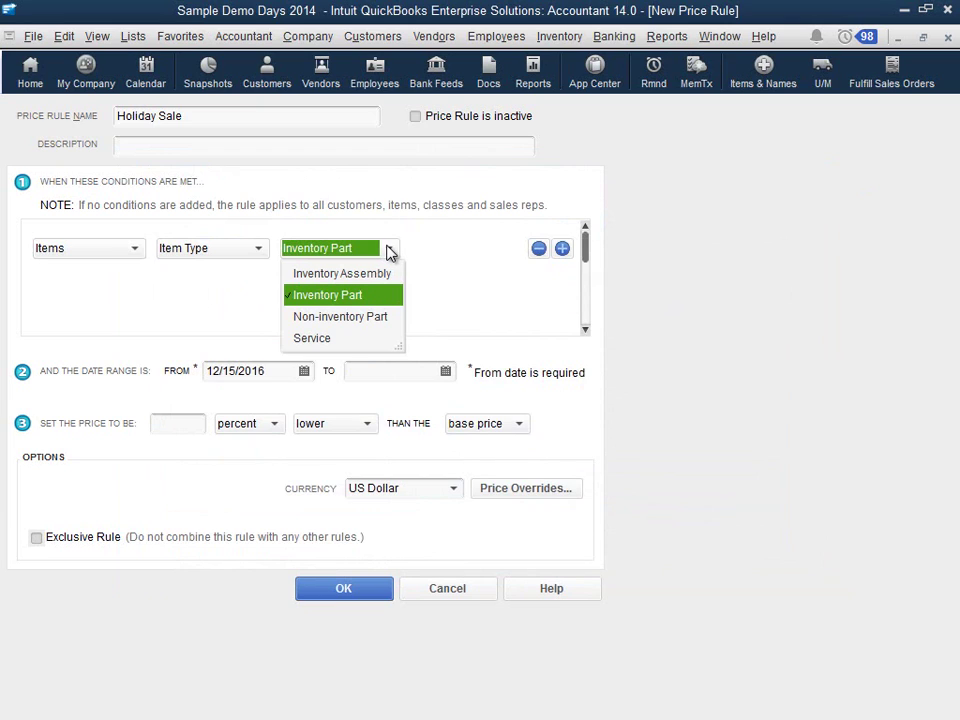
pyautogui.click(390, 247)
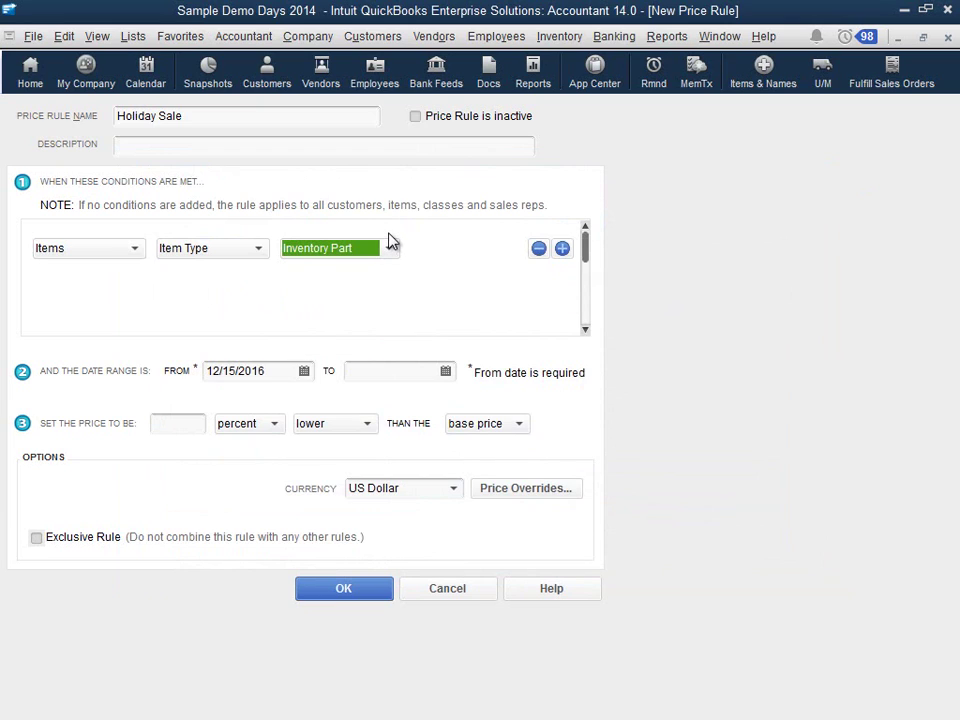
pyautogui.click(262, 250)
pyautogui.click(230, 340)
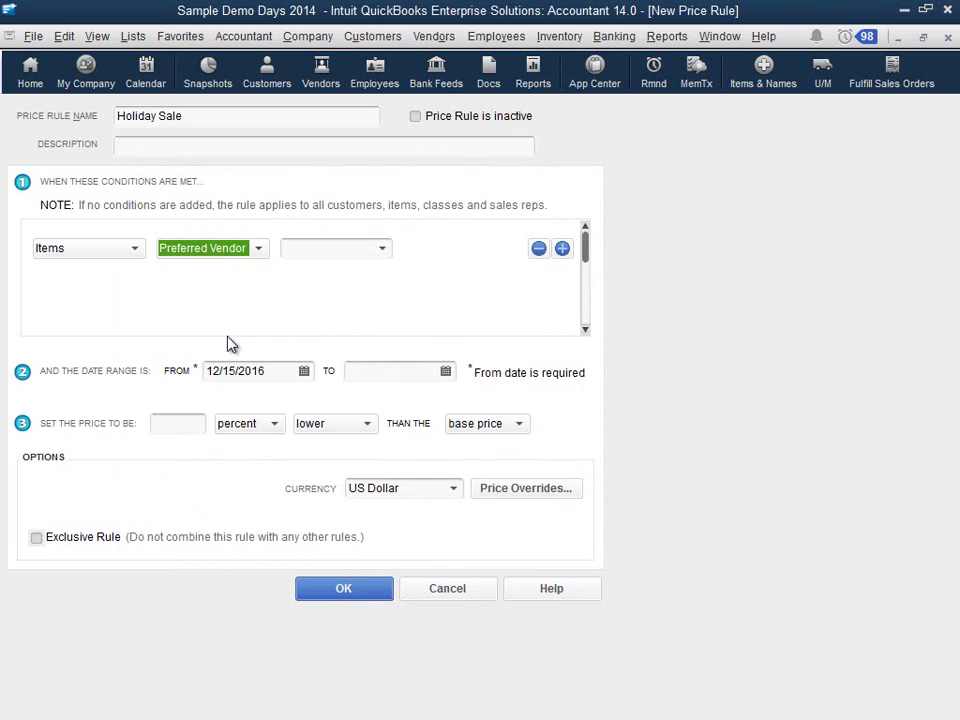
pyautogui.click(383, 251)
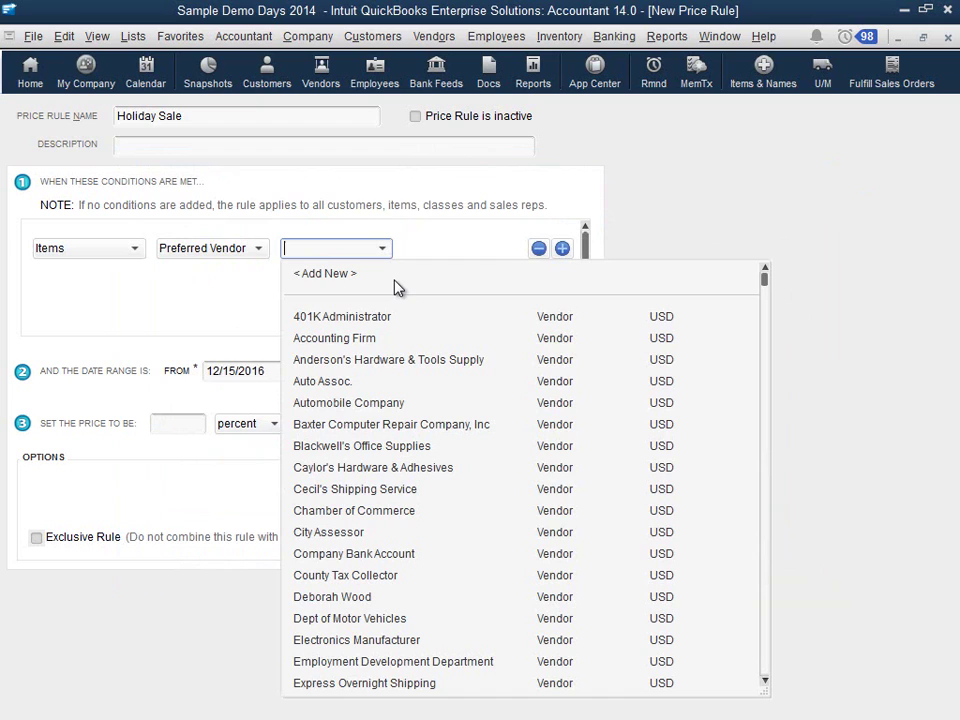
pyautogui.click(402, 249)
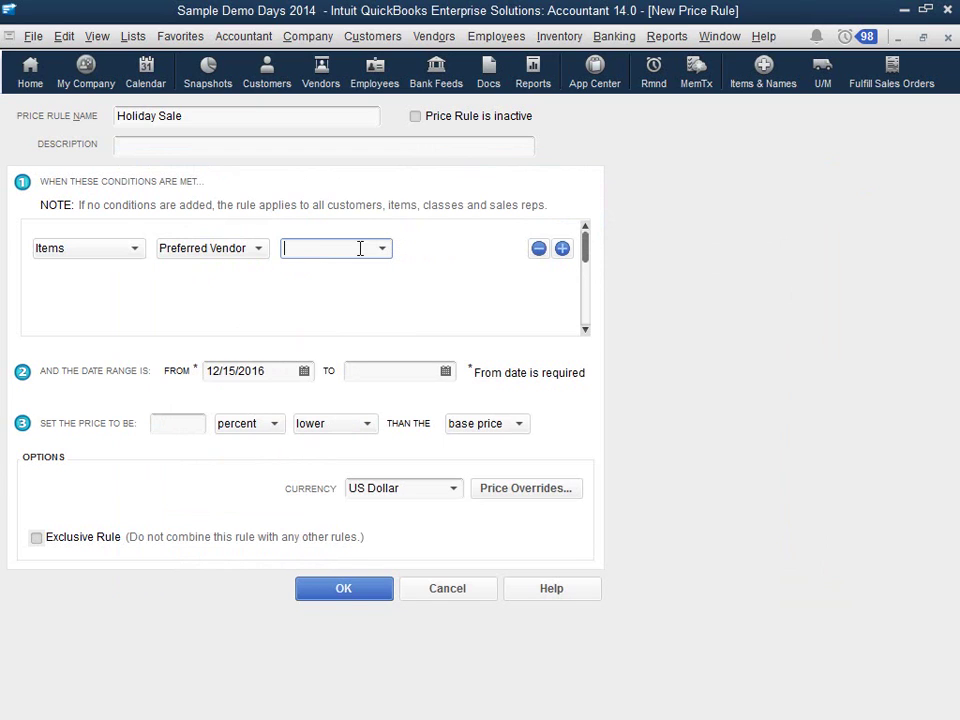
pyautogui.click(261, 249)
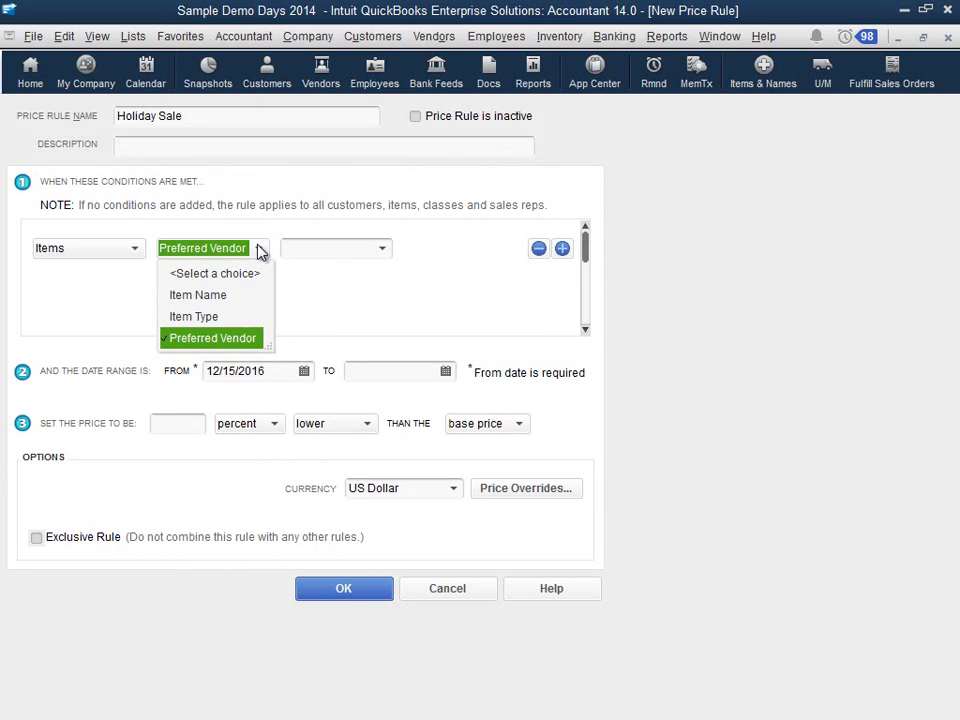
pyautogui.click(214, 317)
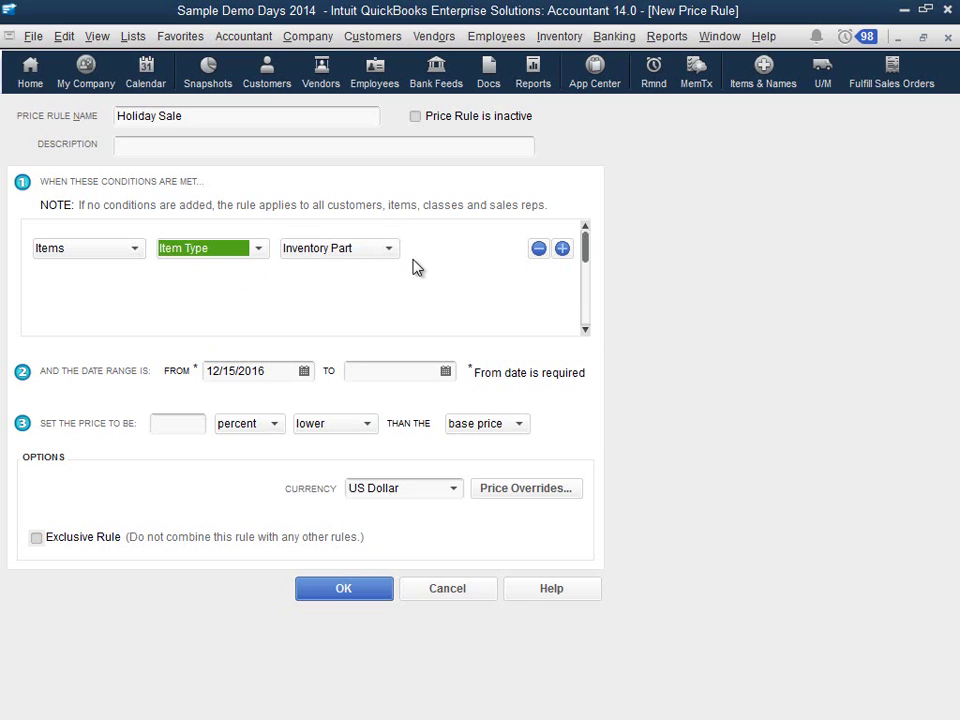
# Add a second condition applying to Customers, filtered by Customer Type.
pyautogui.click(562, 248)
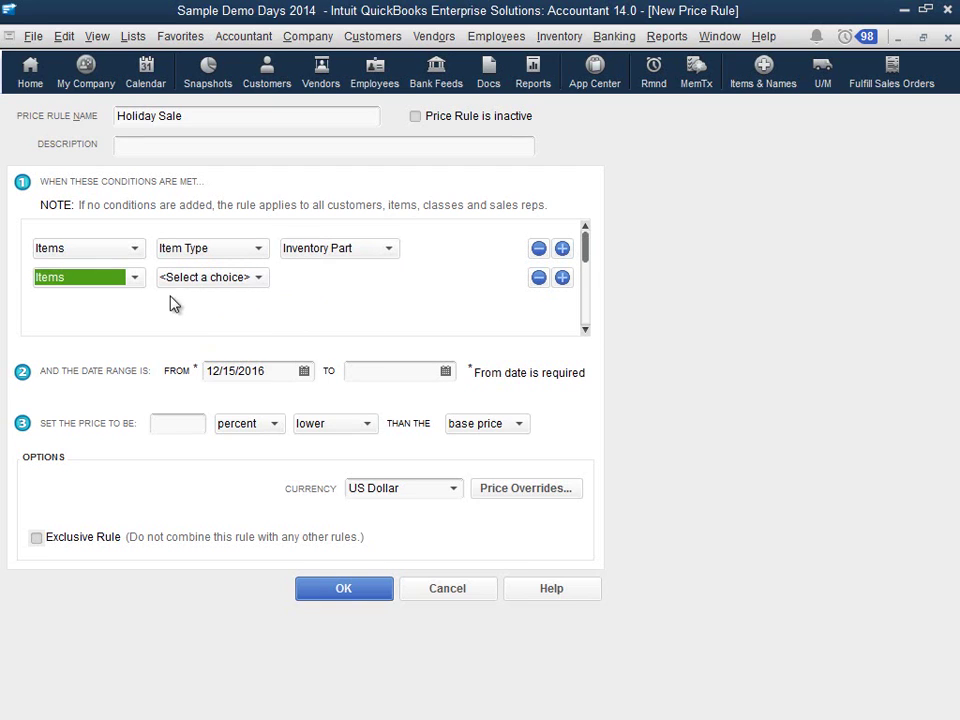
pyautogui.click(105, 278)
pyautogui.click(108, 327)
pyautogui.click(251, 280)
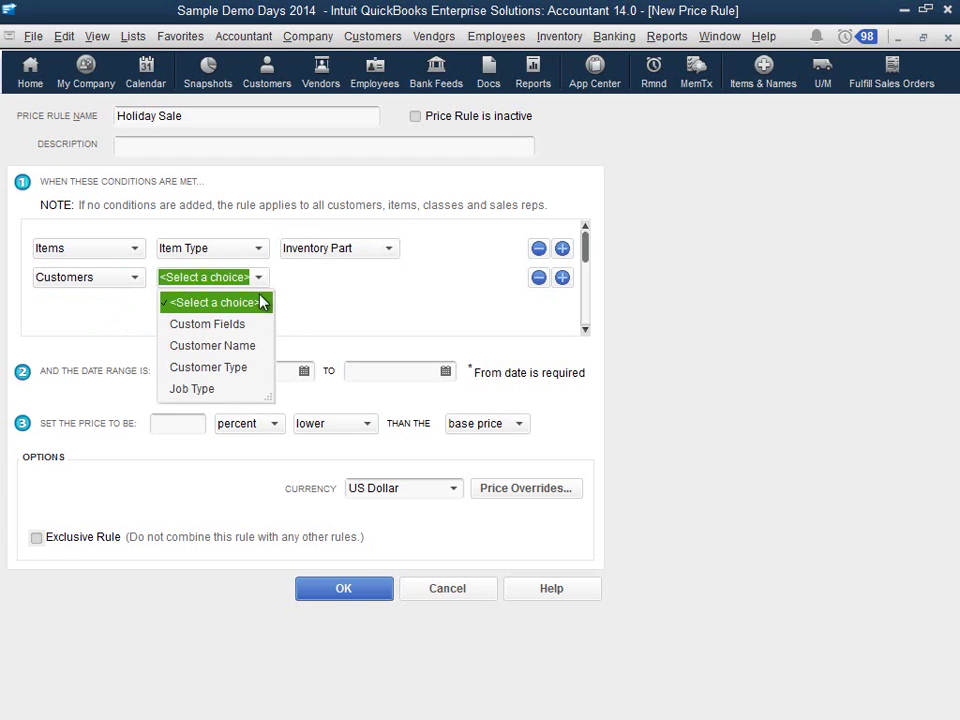
pyautogui.click(248, 352)
pyautogui.click(360, 277)
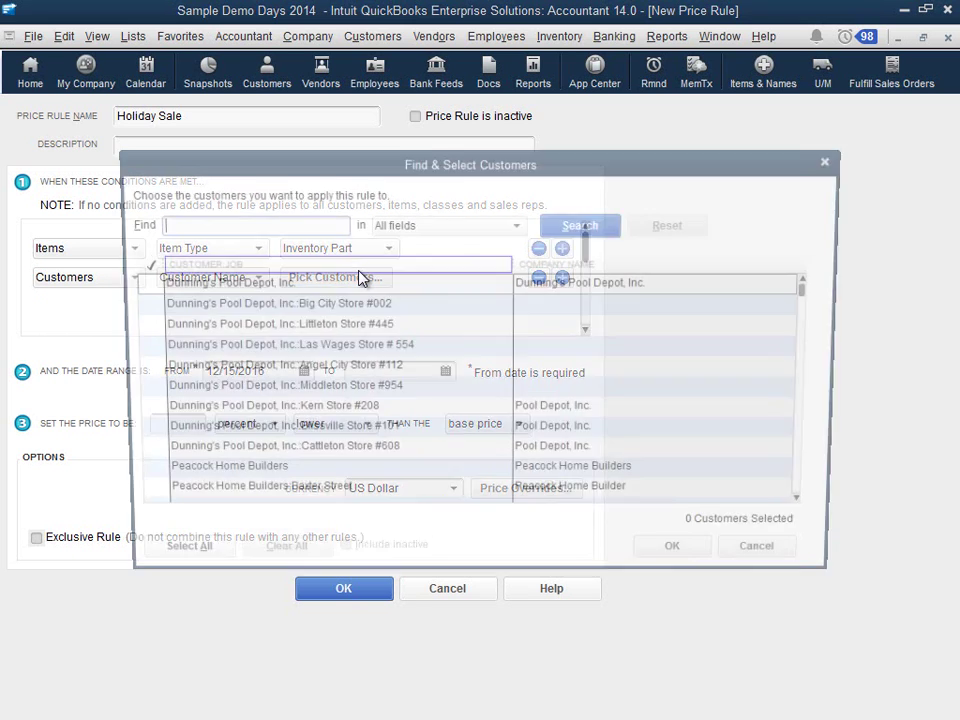
pyautogui.click(838, 158)
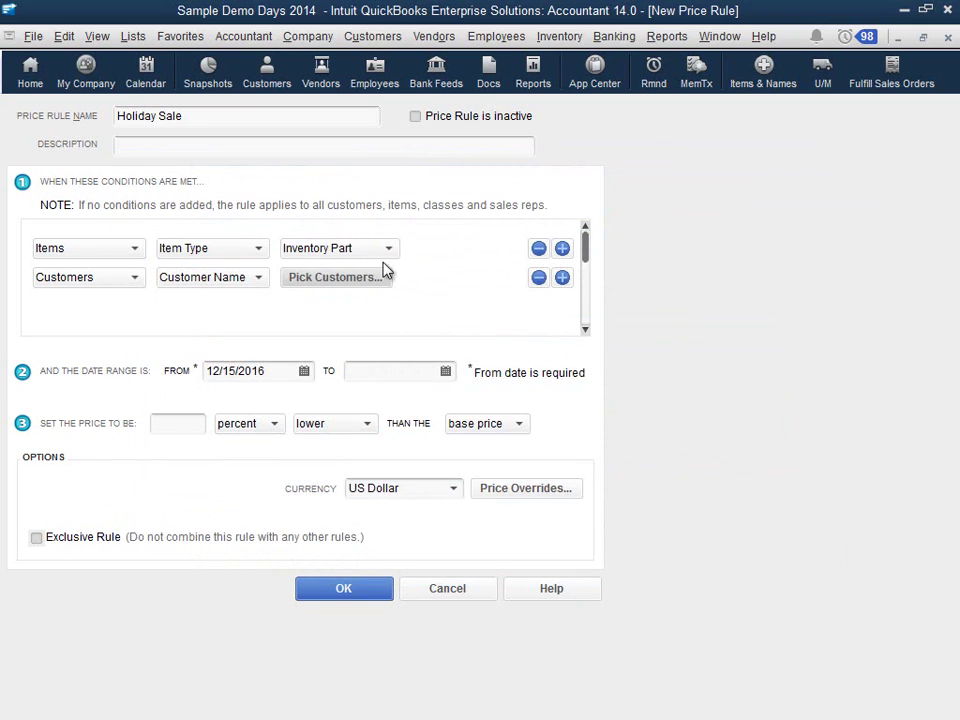
pyautogui.click(257, 278)
pyautogui.click(236, 366)
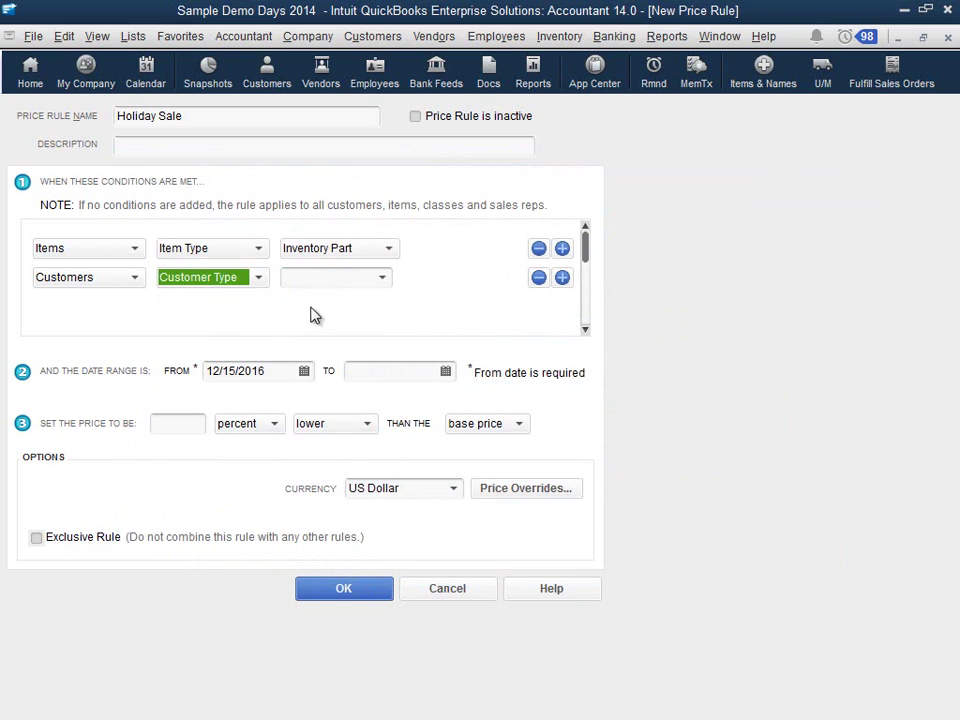
pyautogui.click(381, 278)
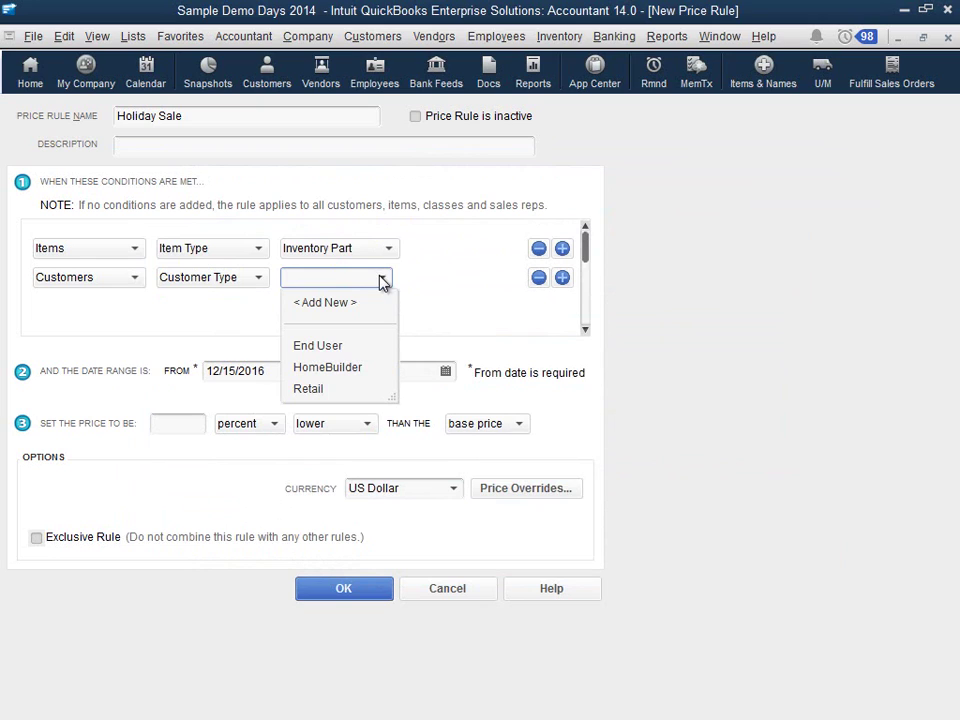
# After checking Job Type, set the customer condition to Customer Type Retail.
pyautogui.click(259, 280)
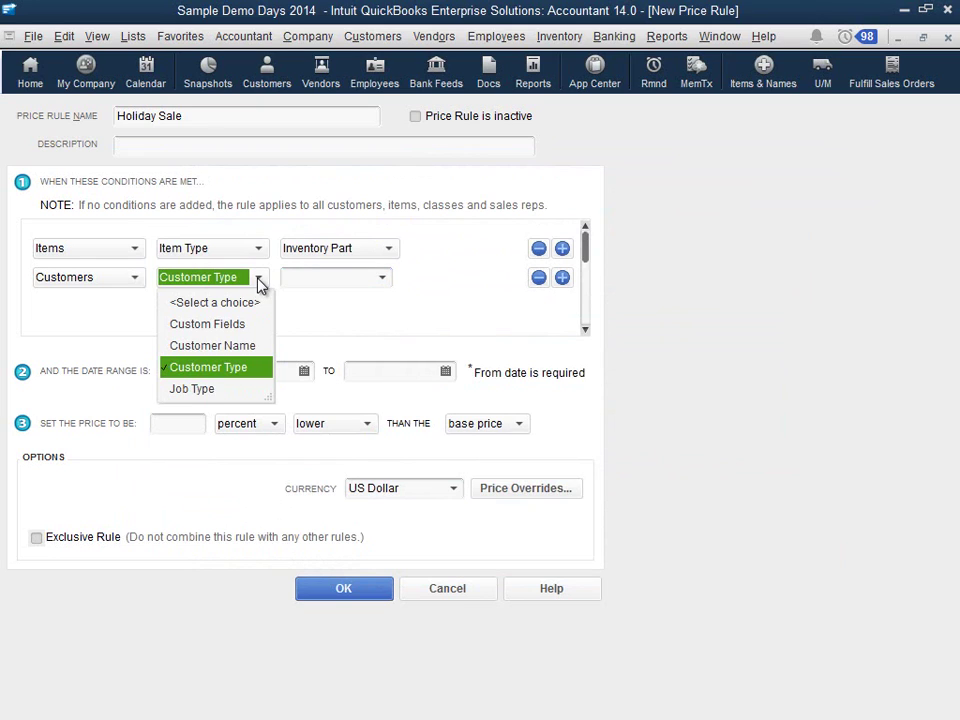
pyautogui.click(199, 389)
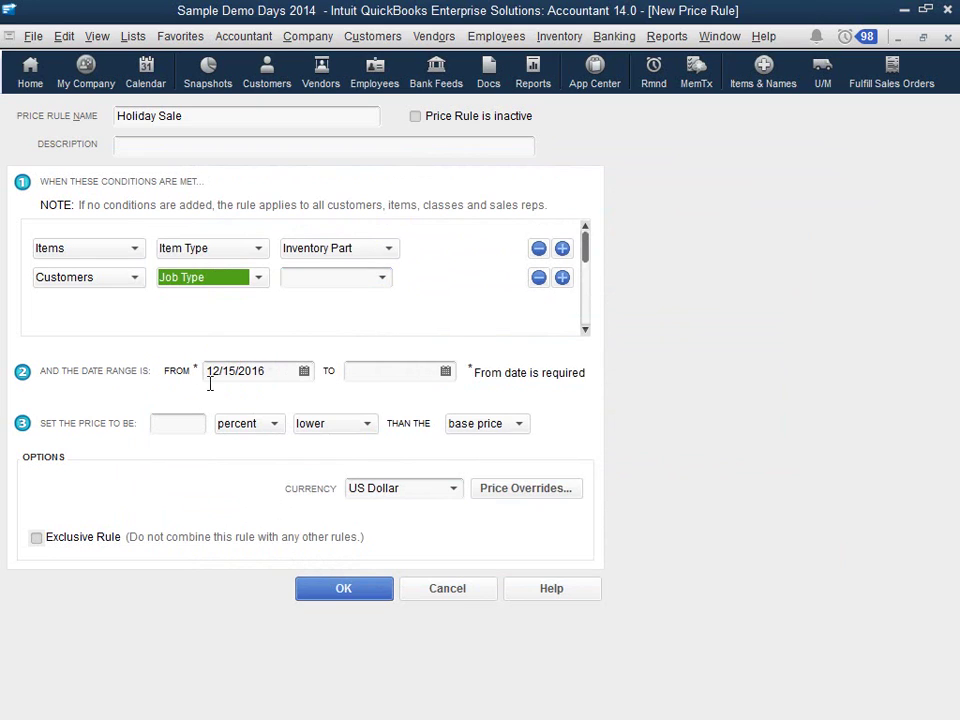
pyautogui.click(380, 279)
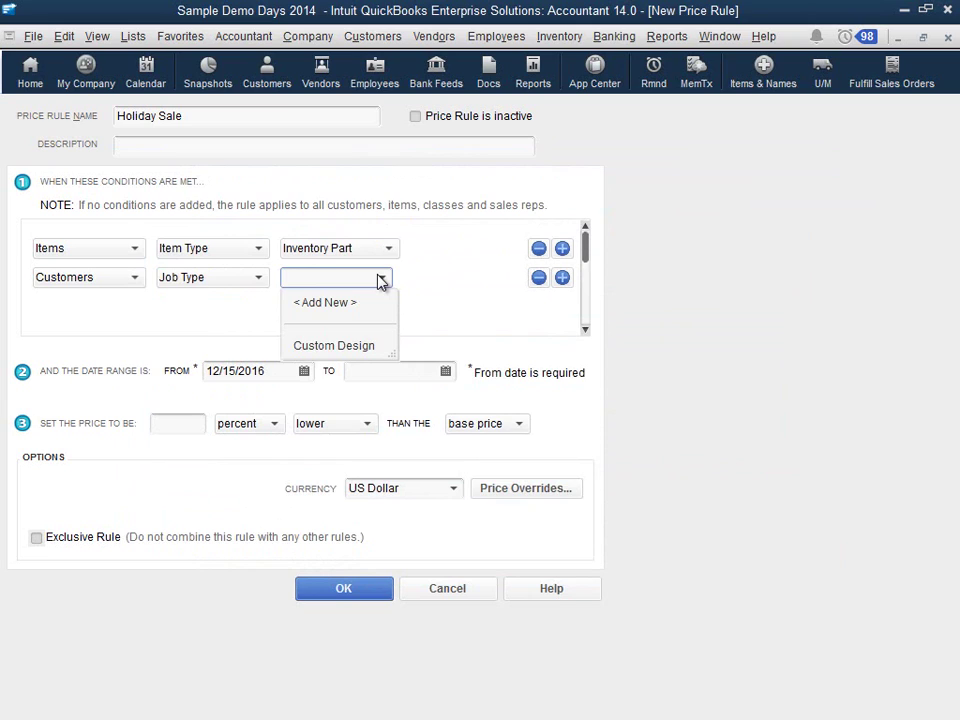
pyautogui.click(380, 280)
pyautogui.click(259, 281)
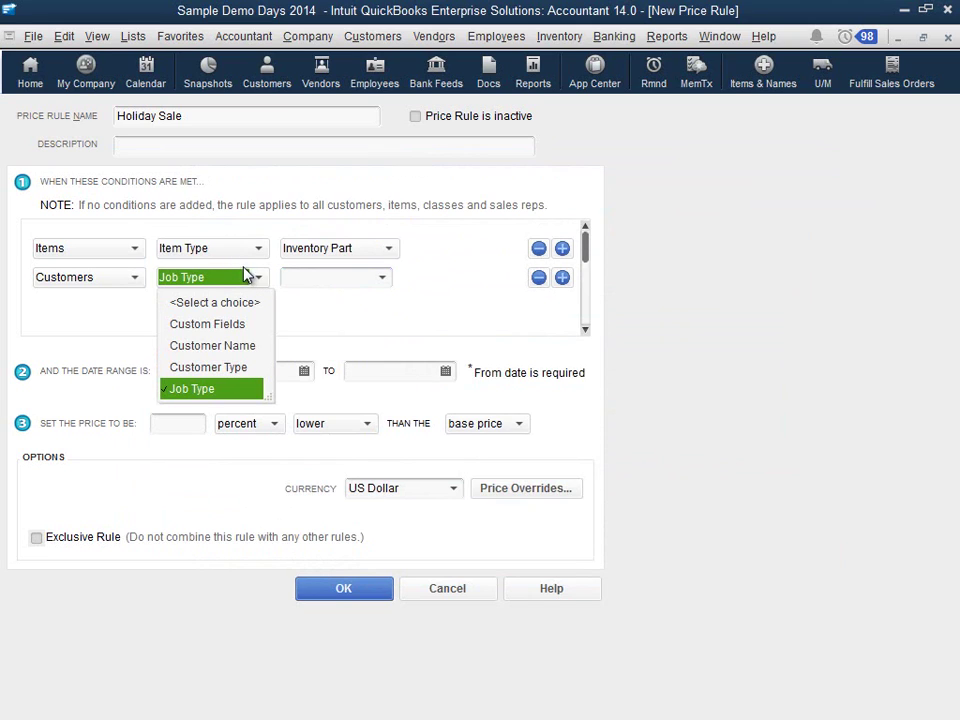
pyautogui.click(222, 367)
pyautogui.click(360, 276)
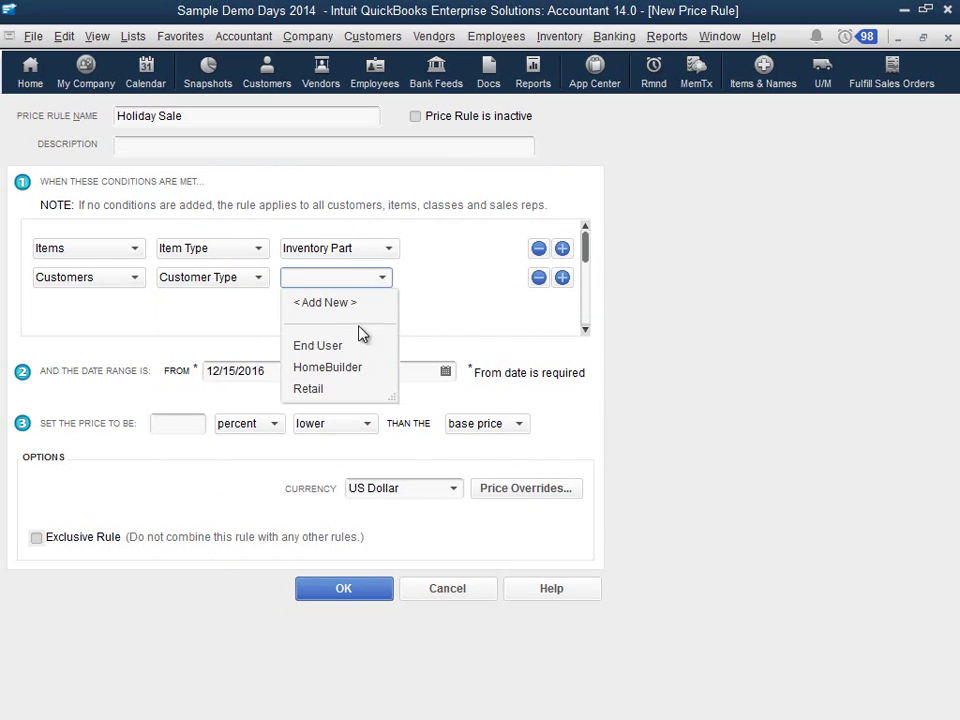
pyautogui.click(322, 389)
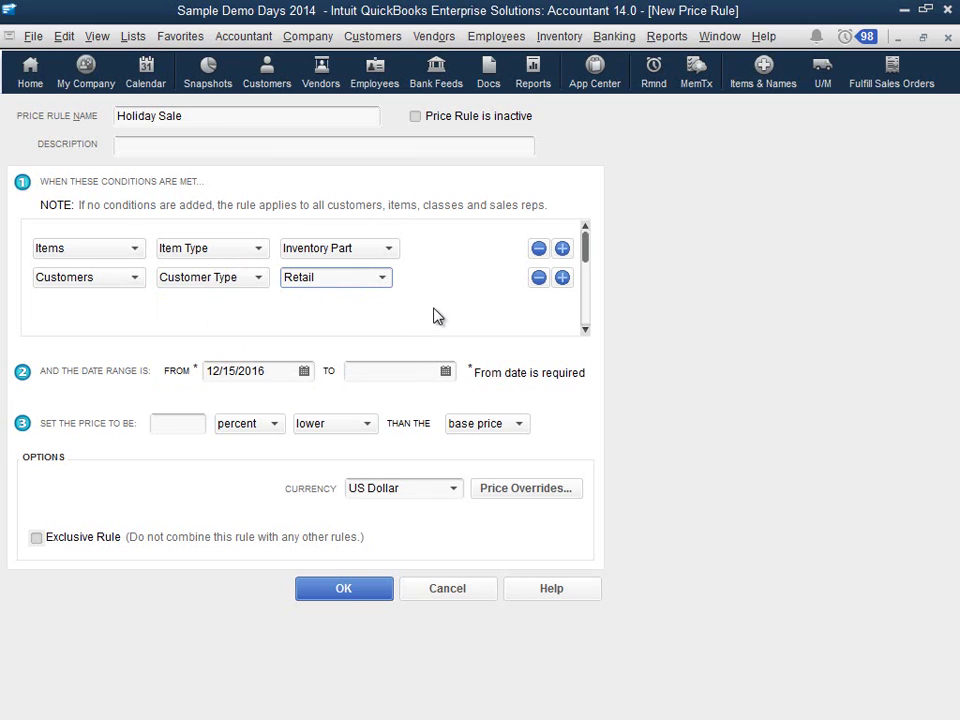
# End the rule on 12/31/2016, lower prices 30% below base price, and review the price overrides.
pyautogui.click(446, 371)
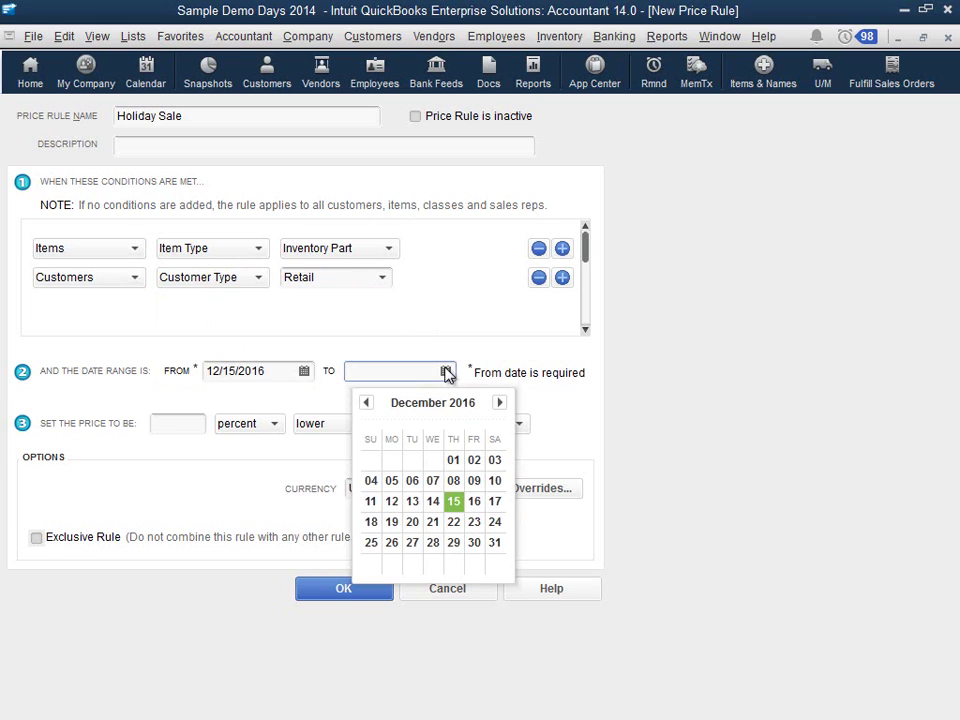
pyautogui.click(495, 542)
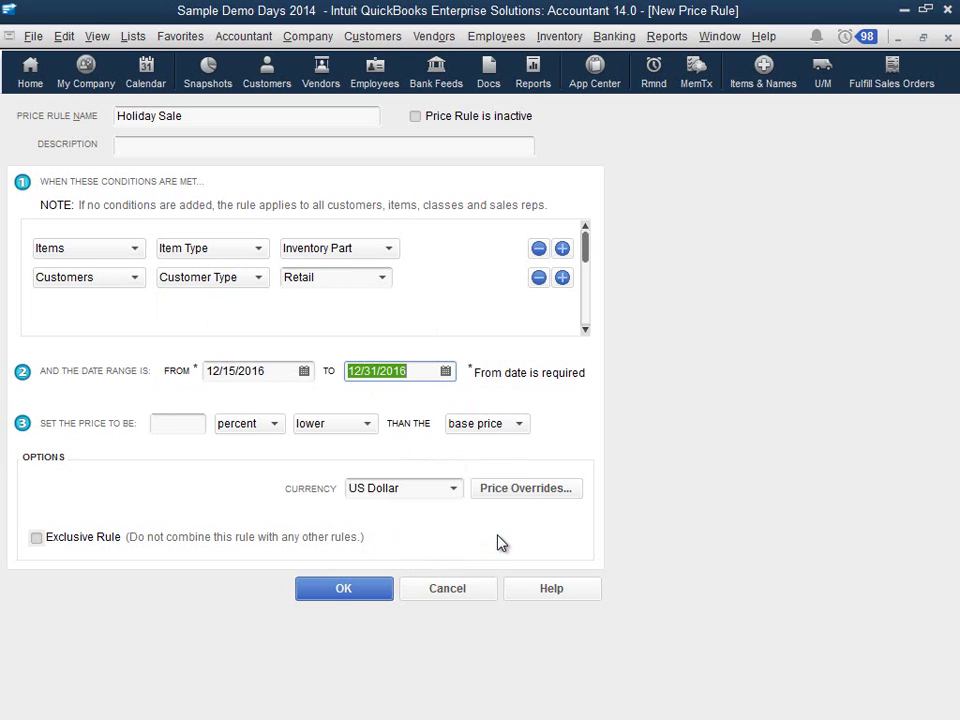
pyautogui.click(184, 425)
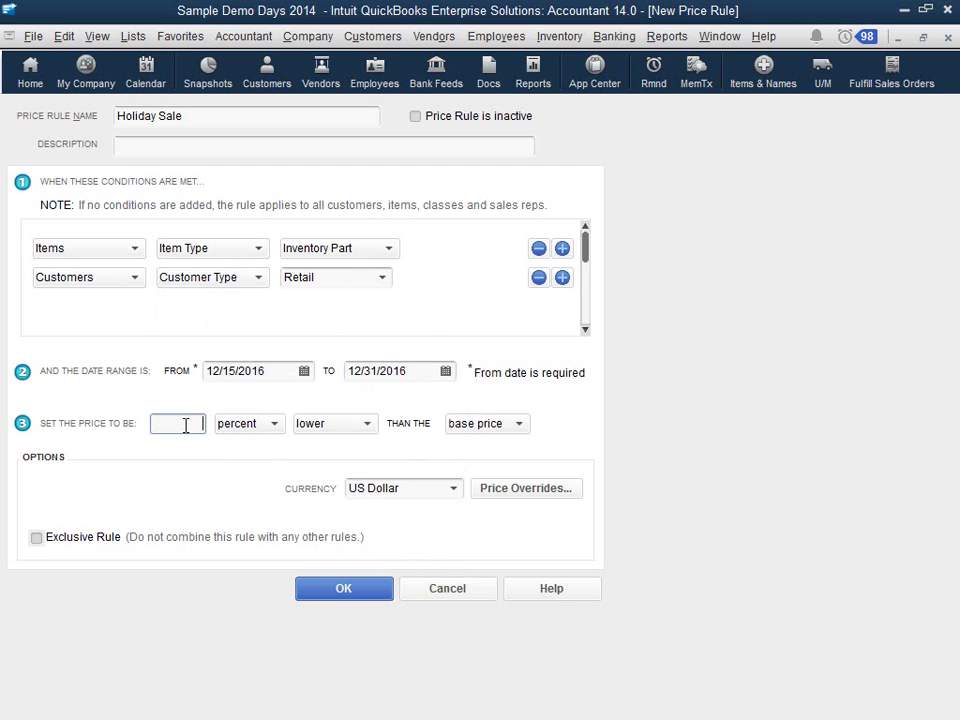
pyautogui.write('30')
pyautogui.click(518, 489)
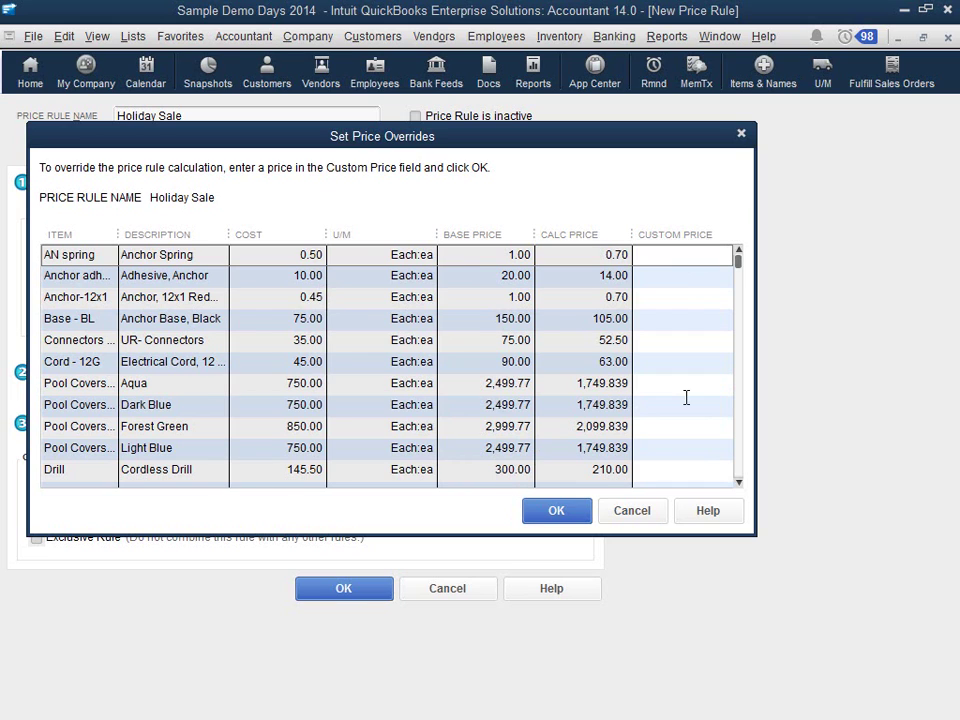
# Mark Holiday Sale as an exclusive rule, save it, and close the Price Rule List.
pyautogui.click(568, 510)
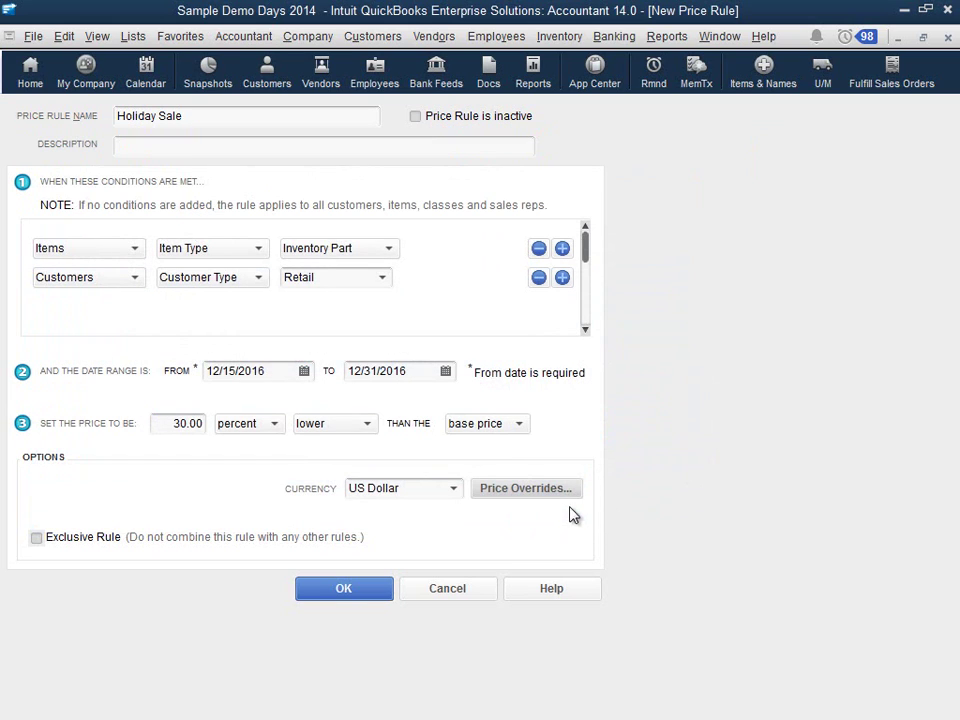
pyautogui.click(36, 538)
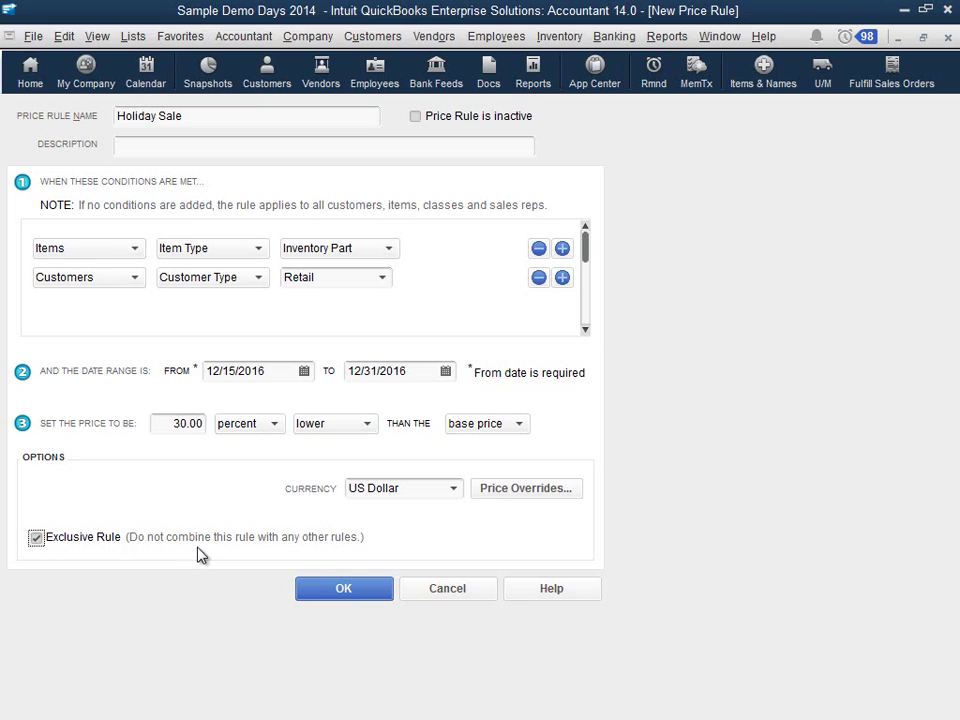
pyautogui.click(344, 590)
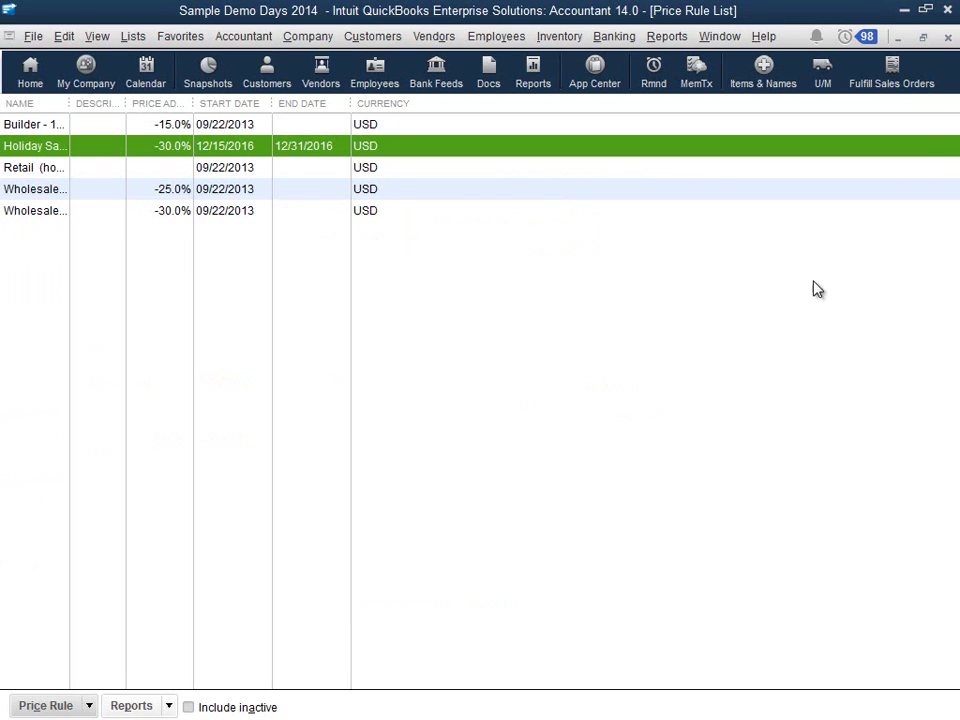
pyautogui.click(947, 37)
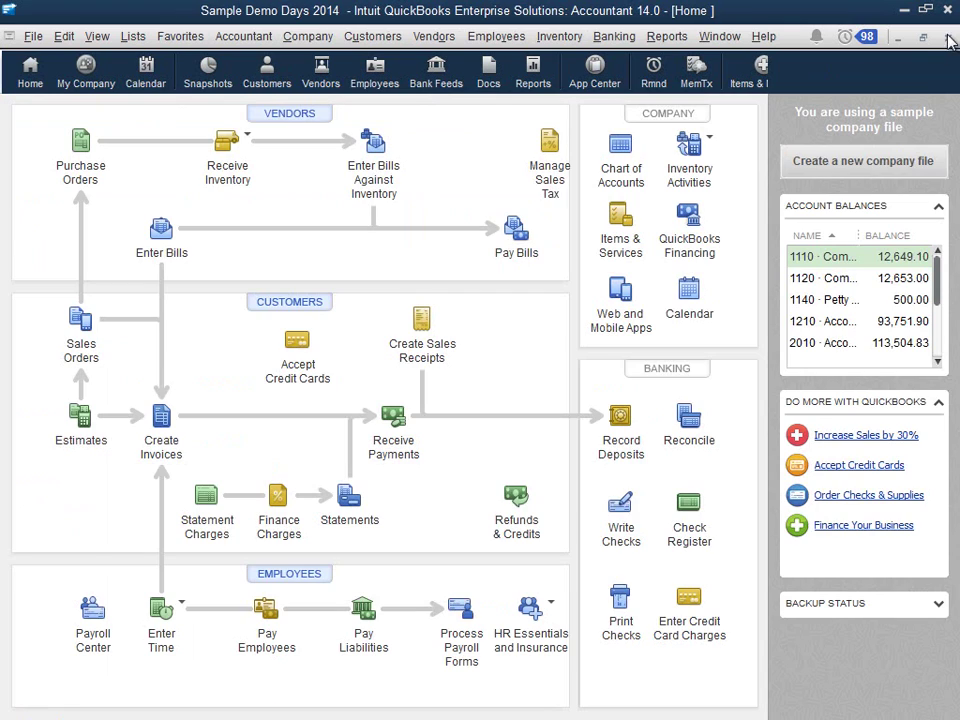
# Create a sales order for Big City Store #002 with one Anchor Spring line.
pyautogui.click(84, 318)
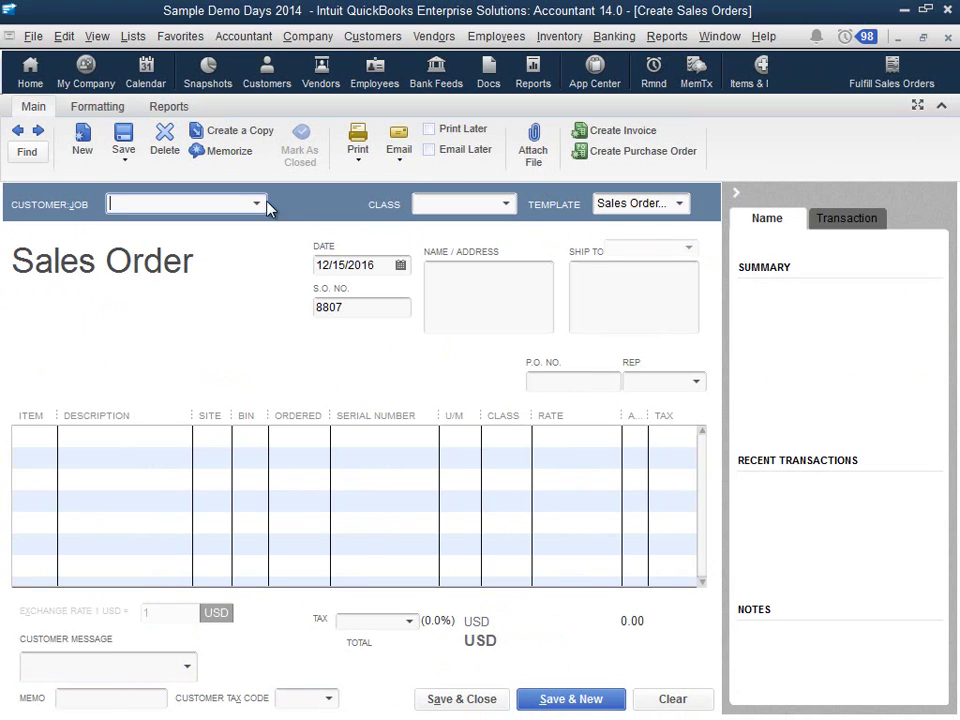
pyautogui.click(256, 203)
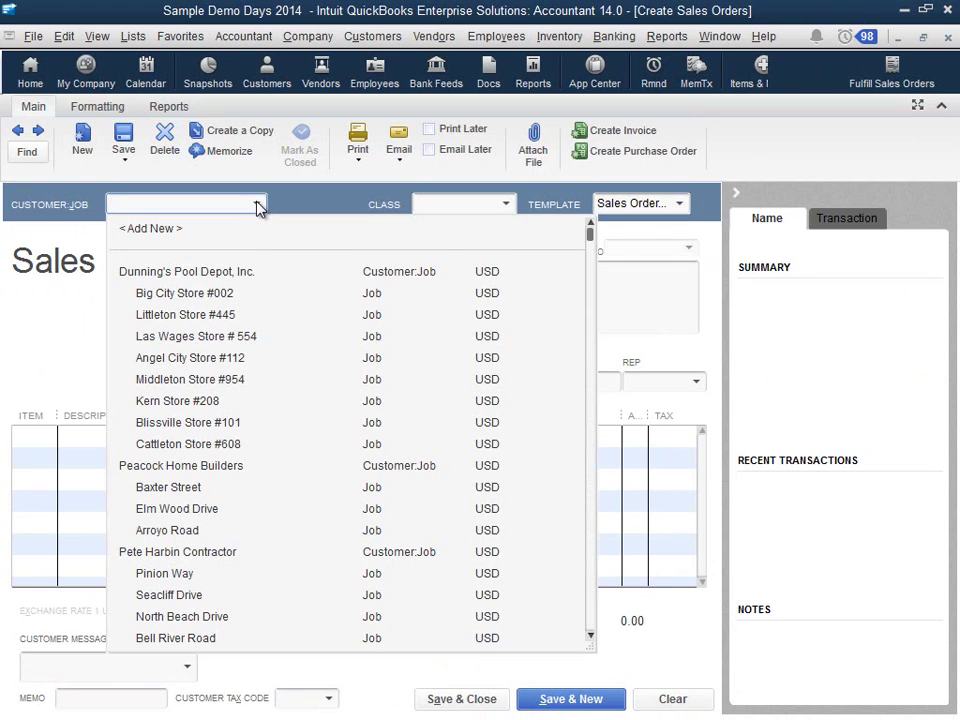
pyautogui.click(227, 297)
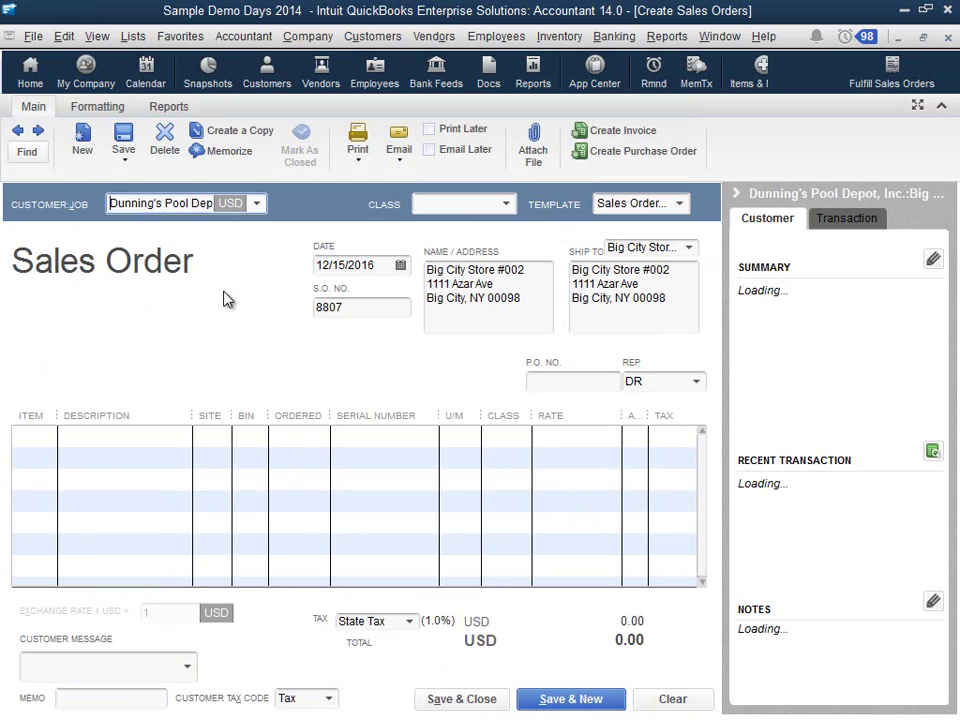
pyautogui.click(40, 433)
pyautogui.click(46, 436)
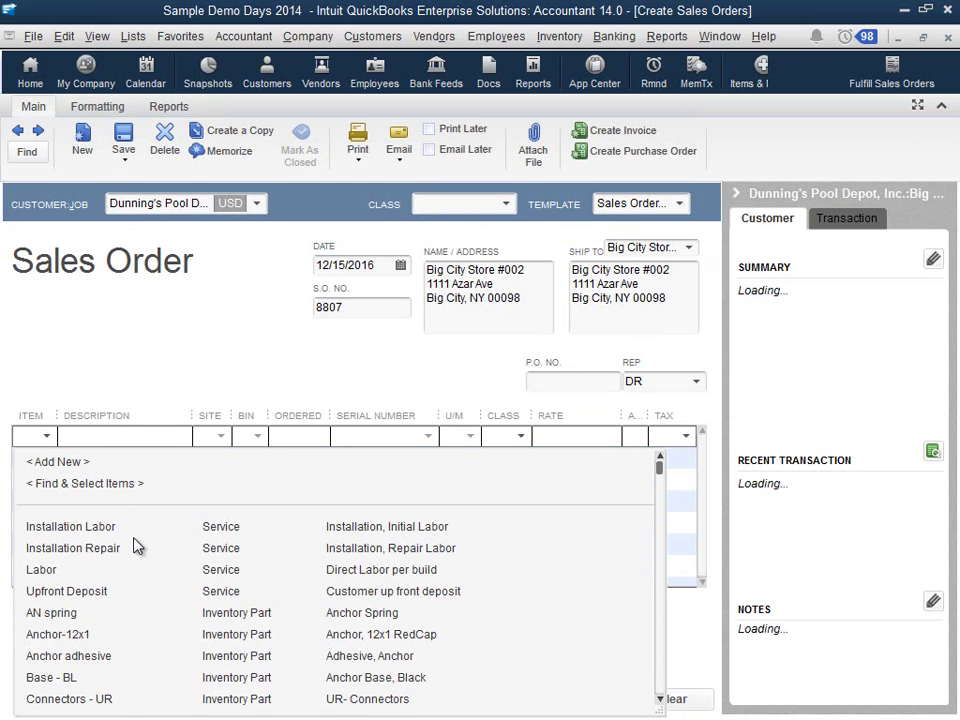
pyautogui.scroll(-1, 143, 566)
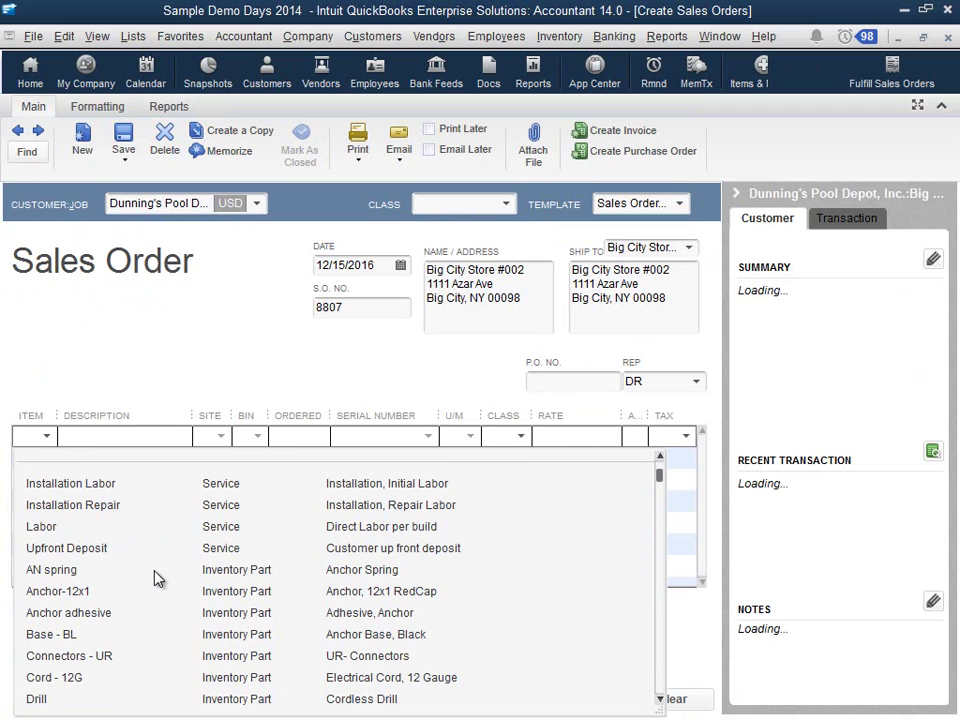
pyautogui.click(157, 576)
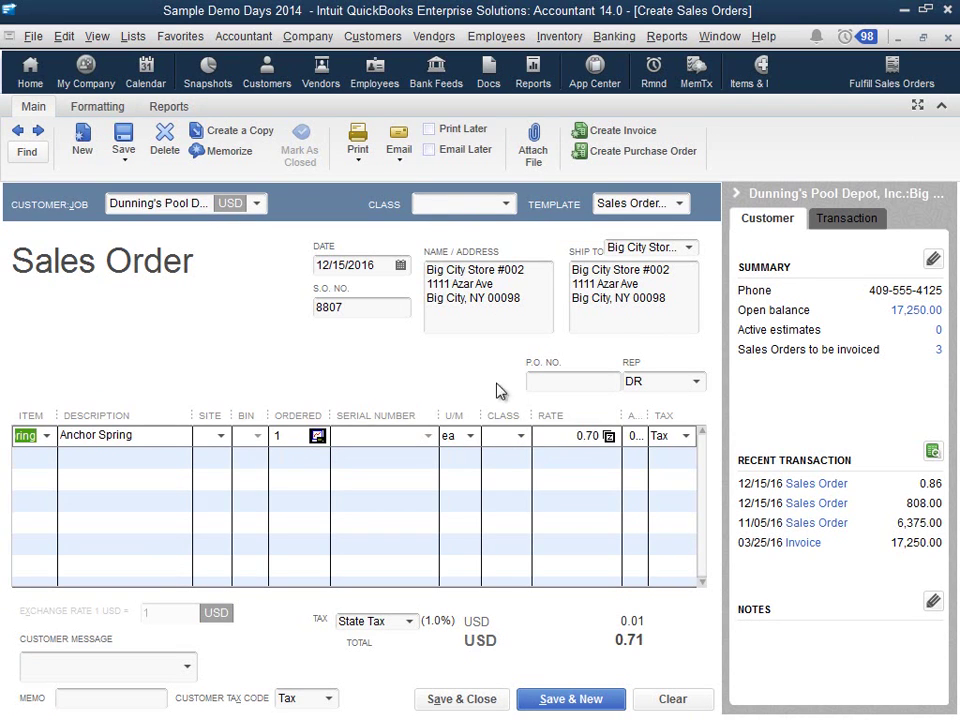
# Keep Holiday Sale over Wholesale 25% for the Anchor Spring rate of 0.70 and save the order.
pyautogui.click(609, 437)
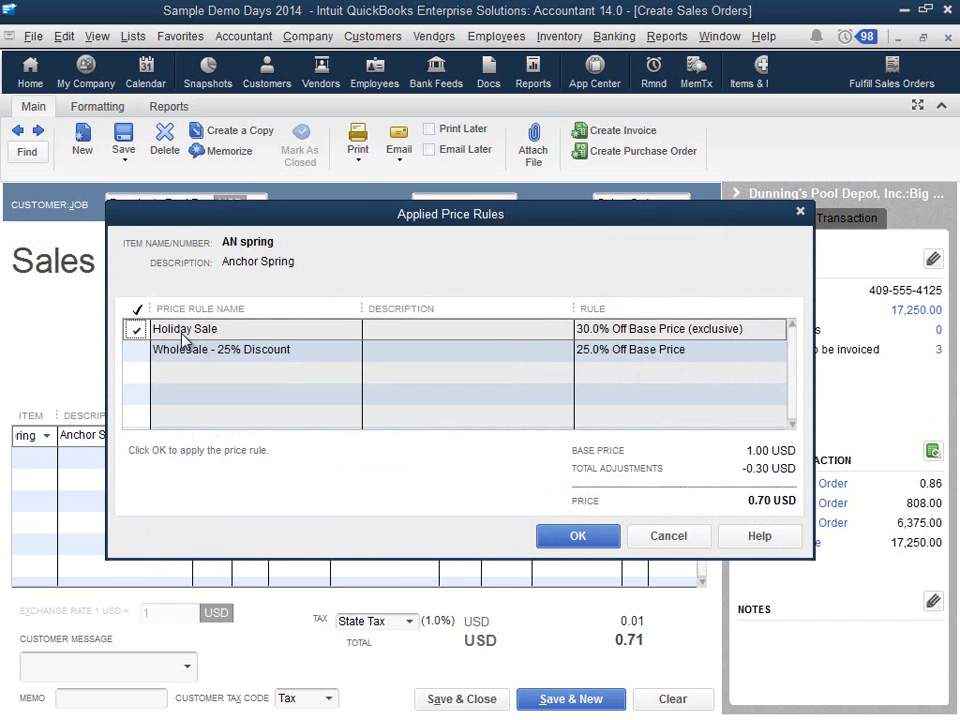
pyautogui.click(137, 350)
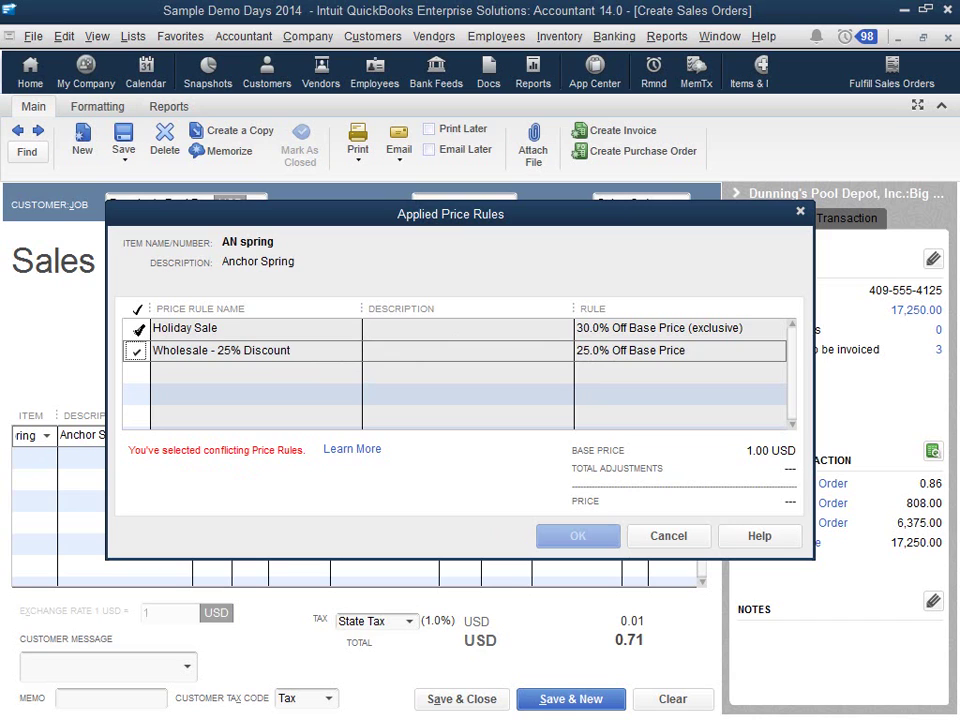
pyautogui.click(137, 329)
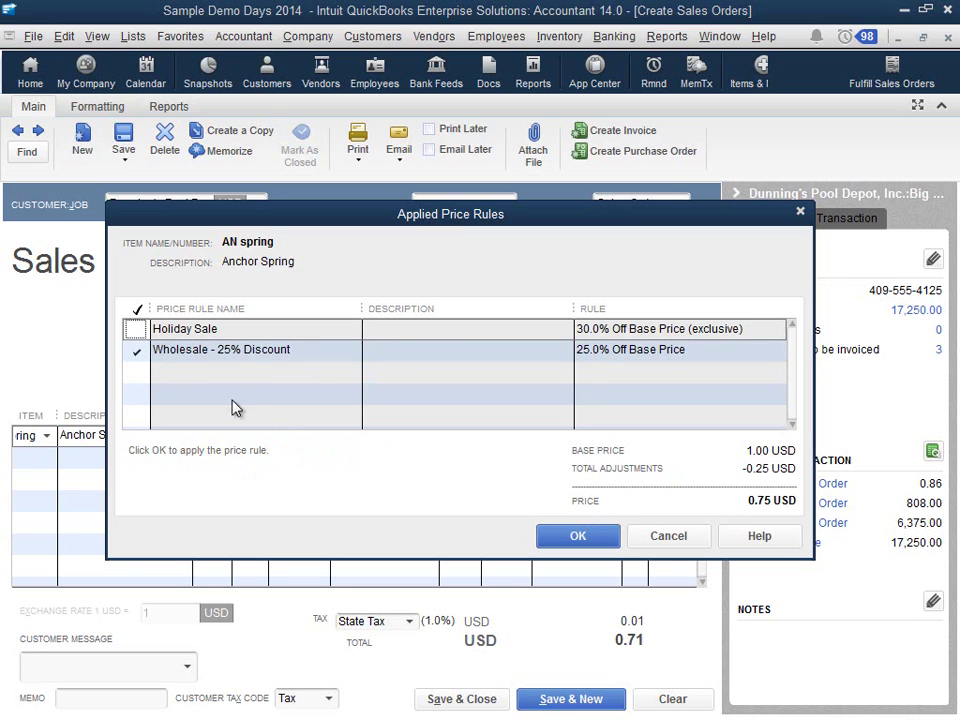
pyautogui.click(140, 350)
pyautogui.click(137, 329)
pyautogui.click(583, 536)
pyautogui.click(489, 699)
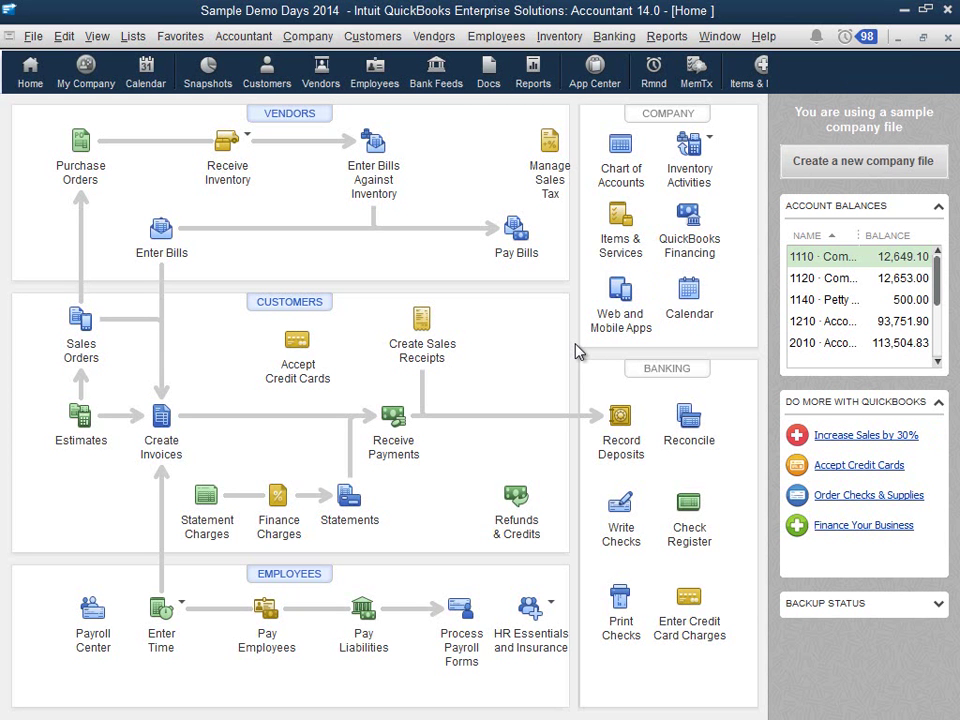
# Open the Anchor-12x1 item and its quantity discount settings.
pyautogui.click(624, 220)
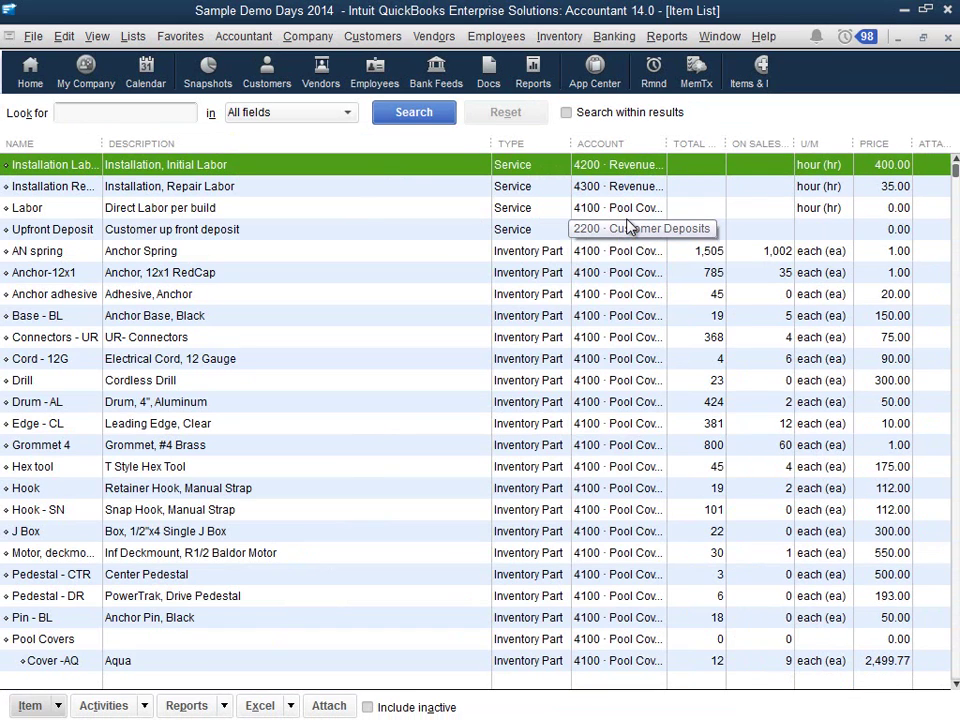
pyautogui.click(332, 274)
pyautogui.doubleClick(332, 278)
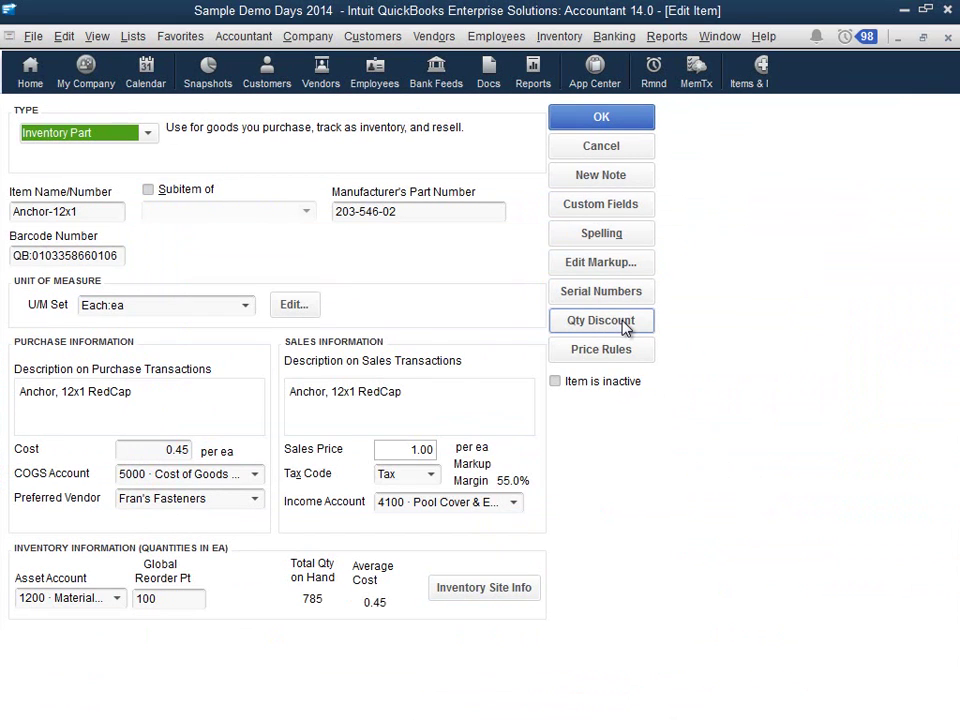
pyautogui.click(624, 324)
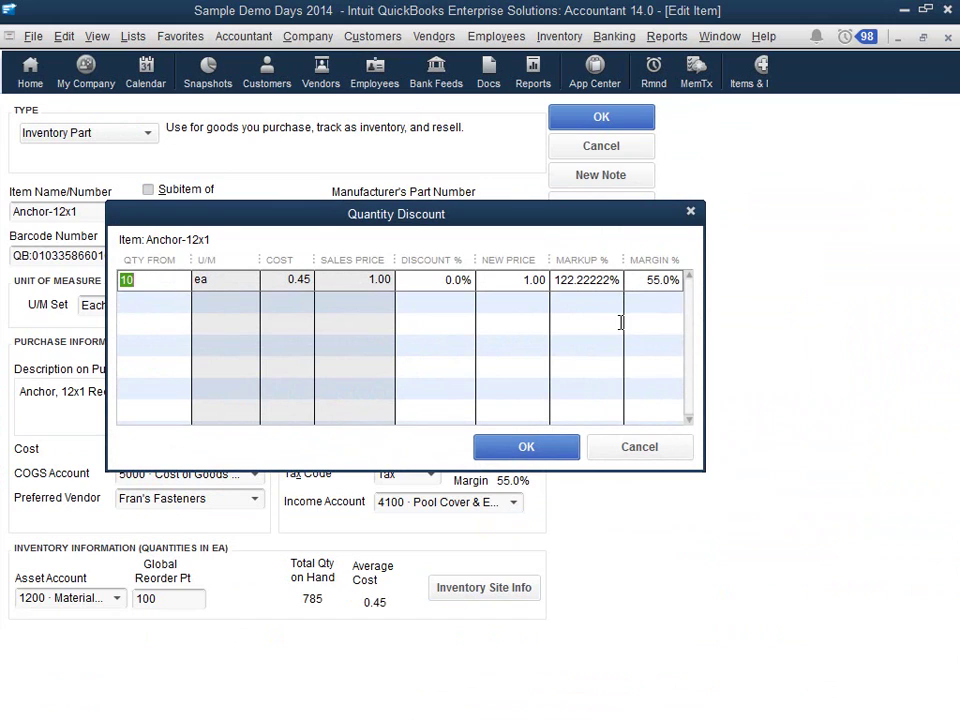
pyautogui.moveTo(553, 222); pyautogui.dragTo(613, 220)
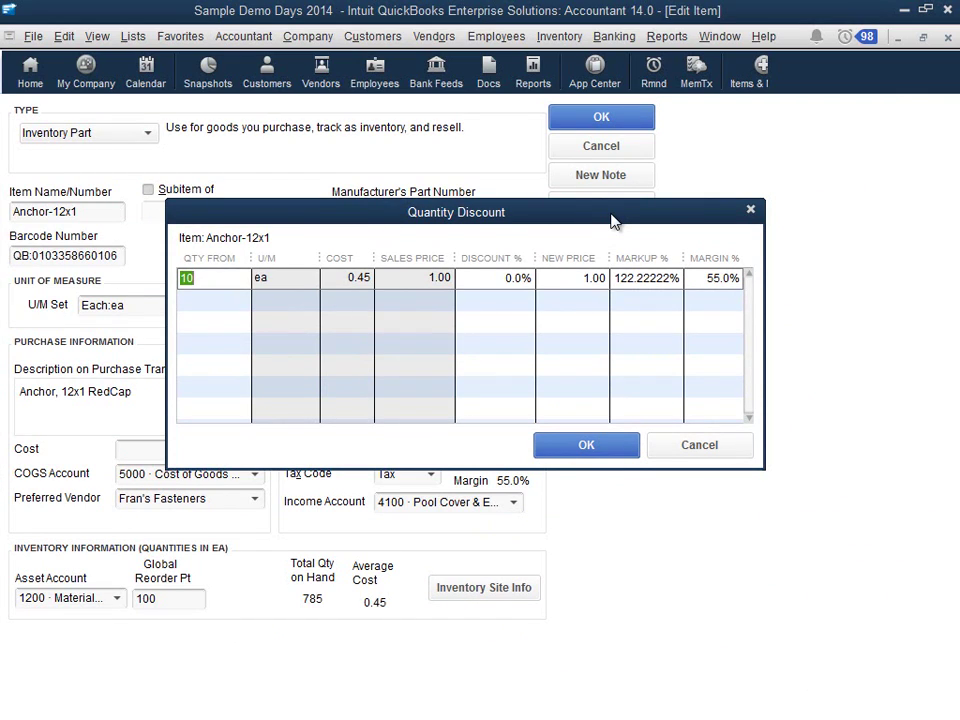
# Enter quantity discount tiers of 15% at 10 units and 25% at 100 units.
pyautogui.press('Tab')
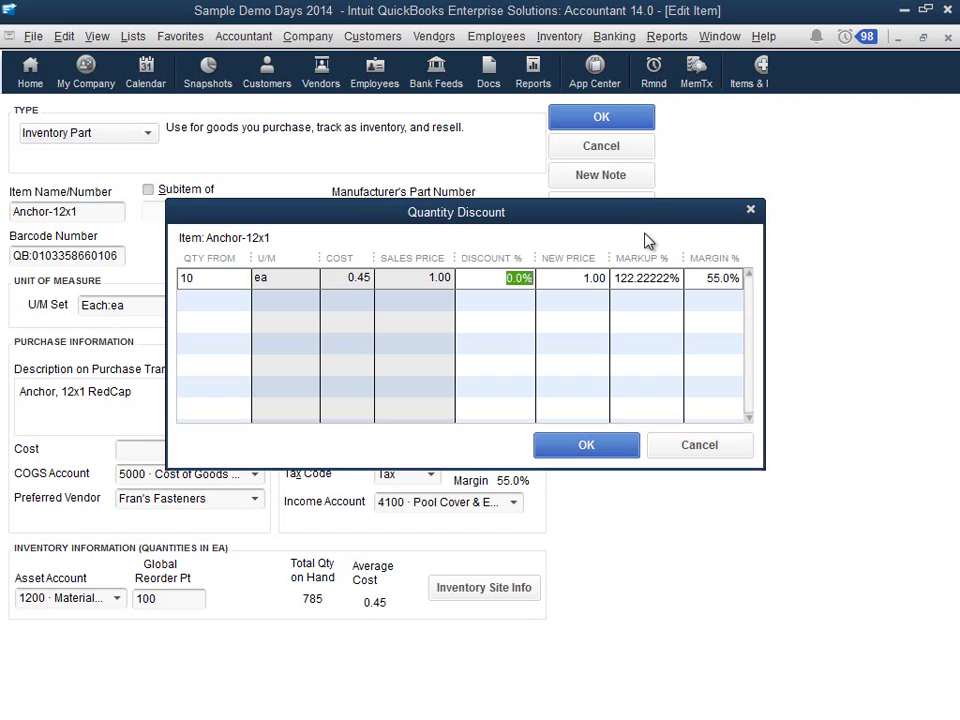
pyautogui.write('15')
pyautogui.press('Tab')
pyautogui.click(236, 298)
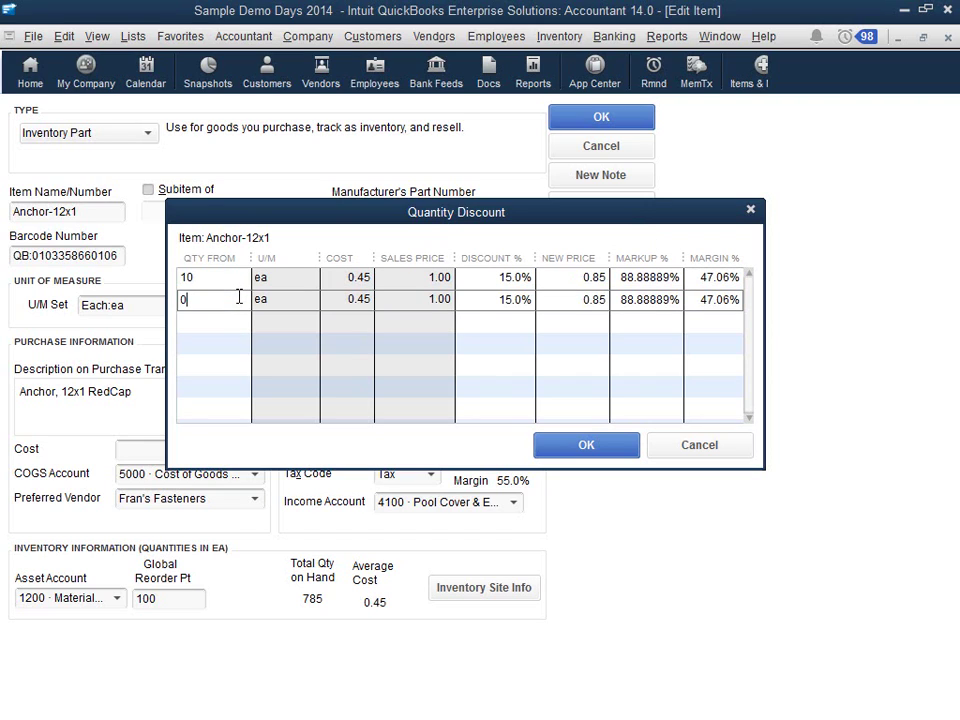
pyautogui.write('100')
pyautogui.press('Tab')
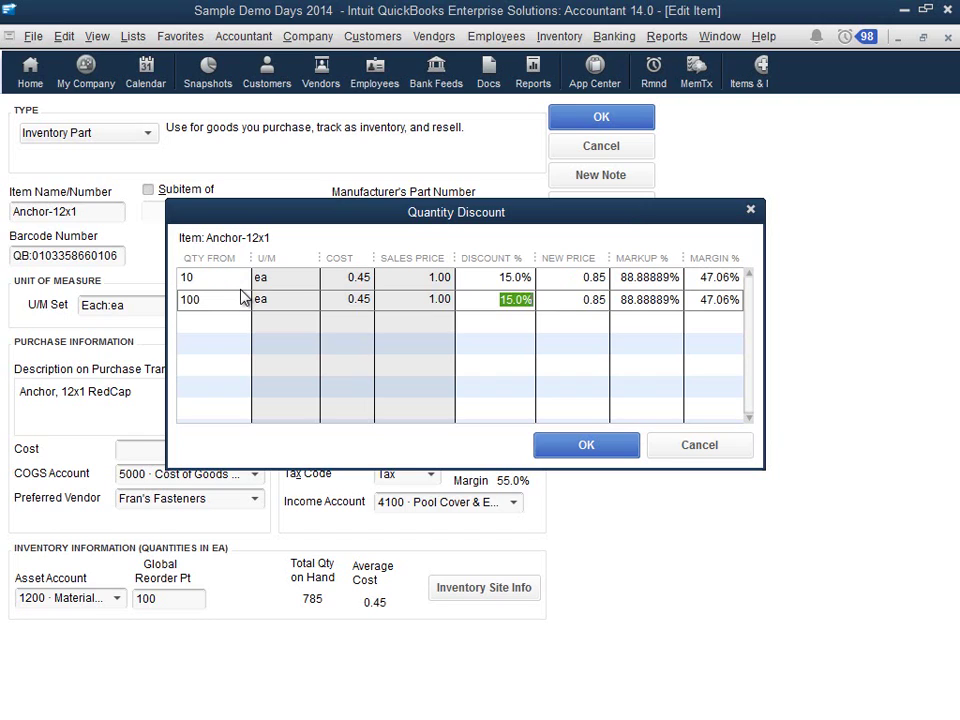
pyautogui.write('25')
pyautogui.press('Tab')
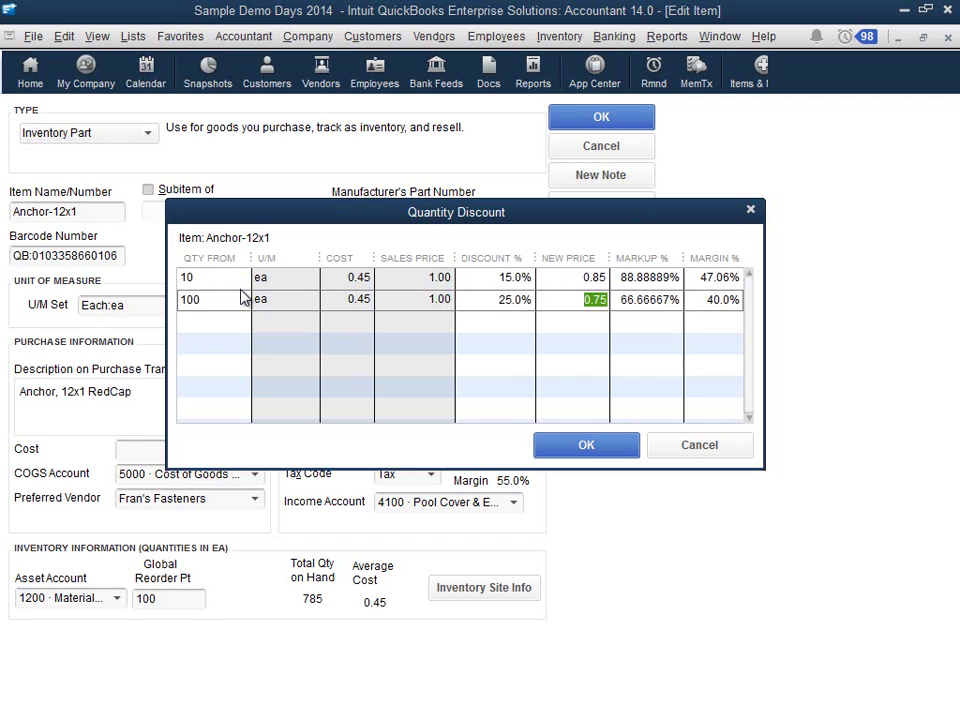
pyautogui.click(560, 452)
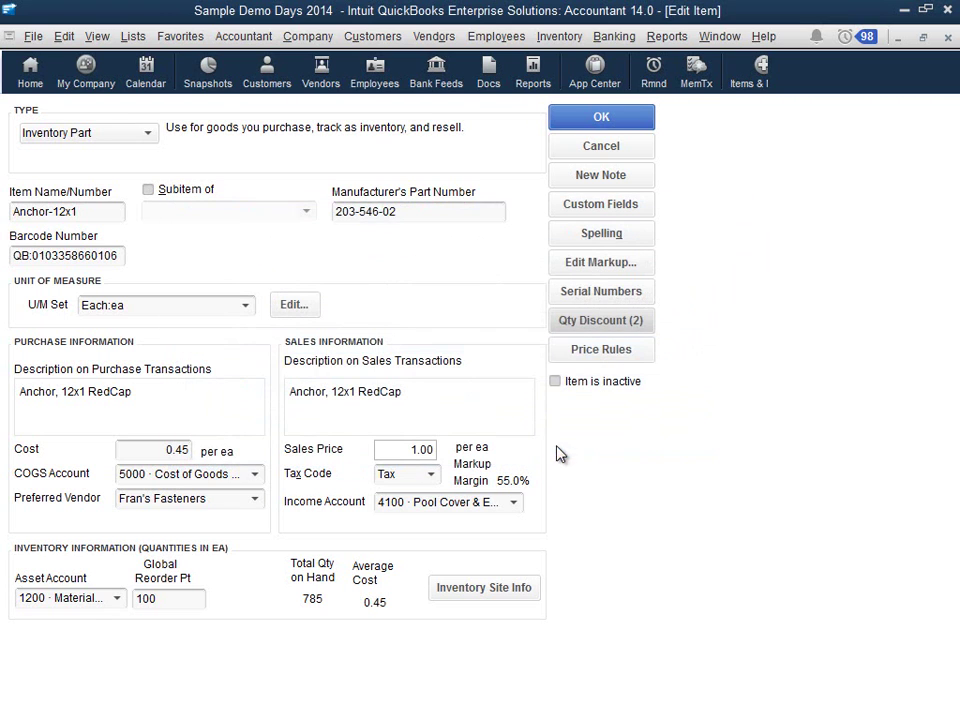
# Save the Anchor-12x1 item and start a sales order for Big City Store #002.
pyautogui.click(612, 118)
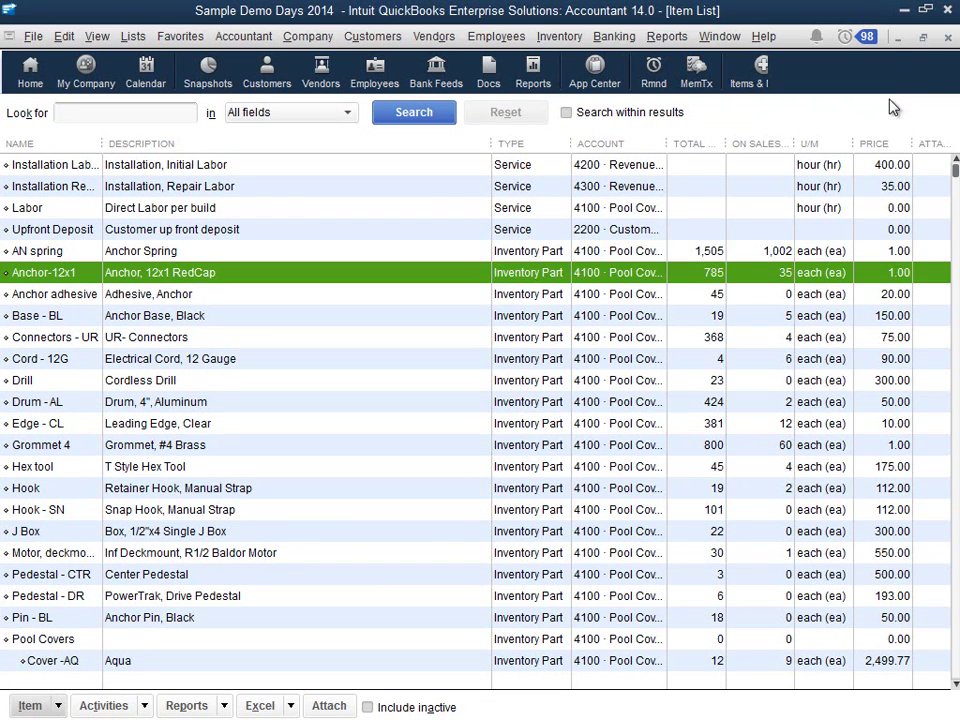
pyautogui.click(950, 39)
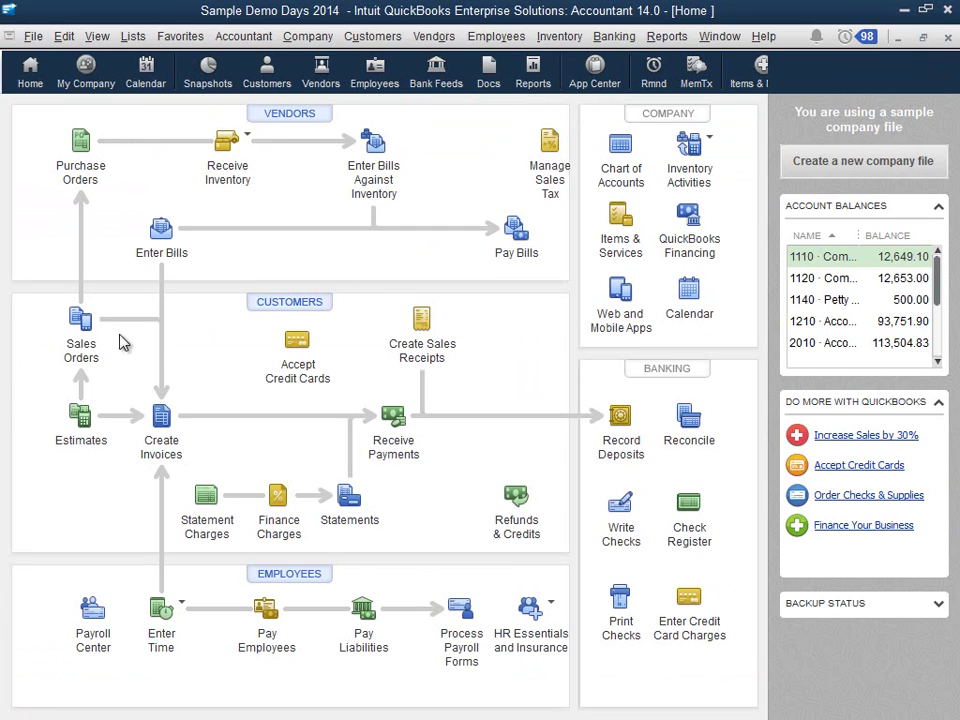
pyautogui.click(80, 322)
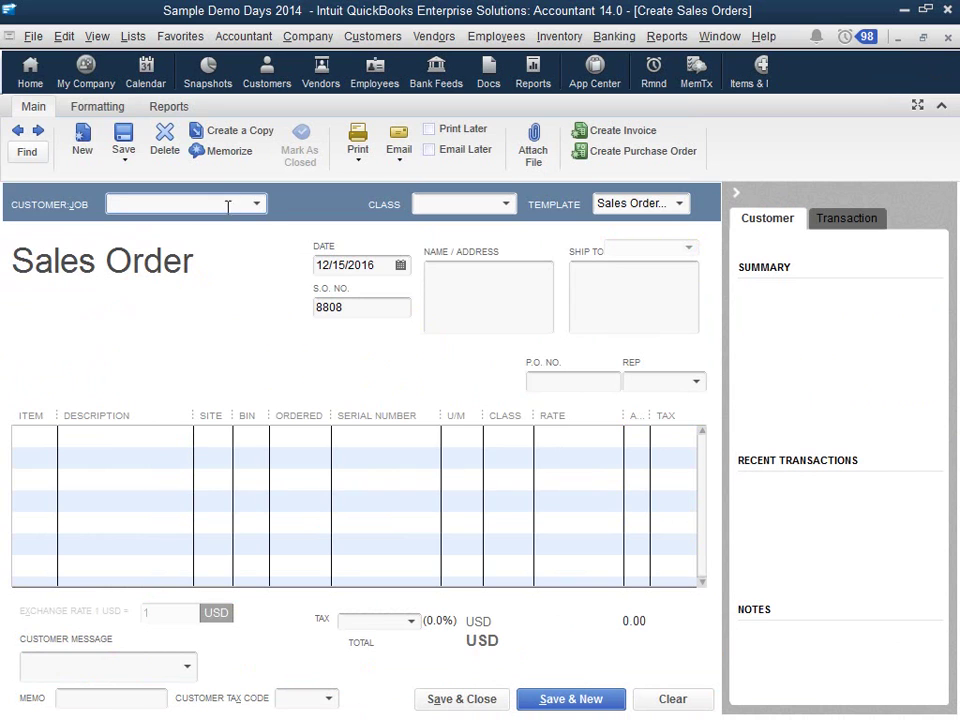
pyautogui.click(257, 203)
pyautogui.click(220, 298)
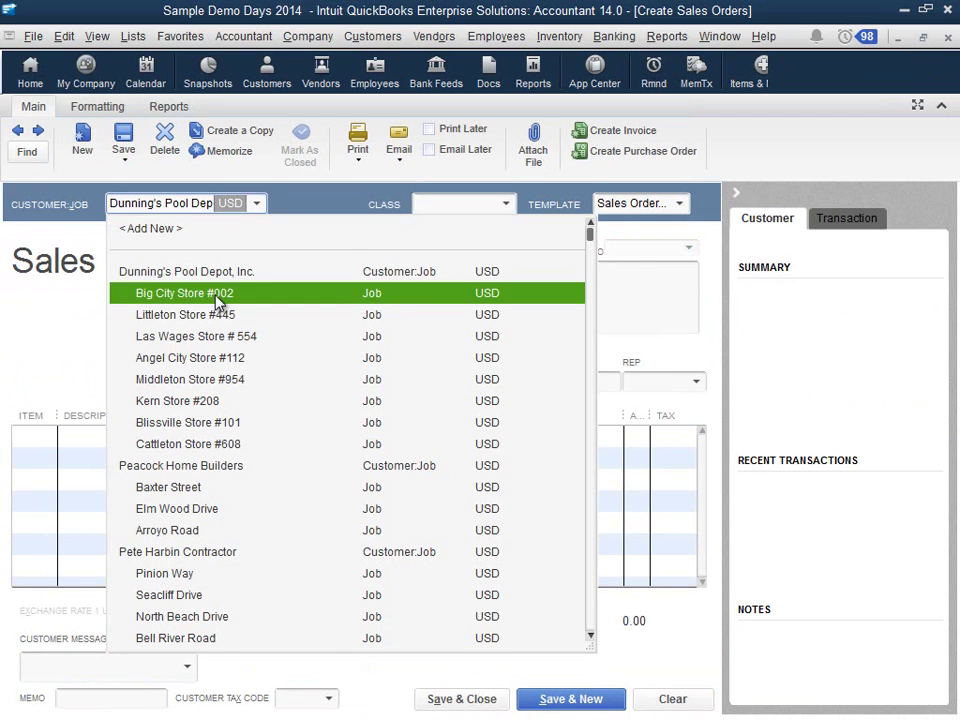
# Add one Anchor-12x1 line and keep its base price of 1.00 with no rule applied.
pyautogui.click(44, 437)
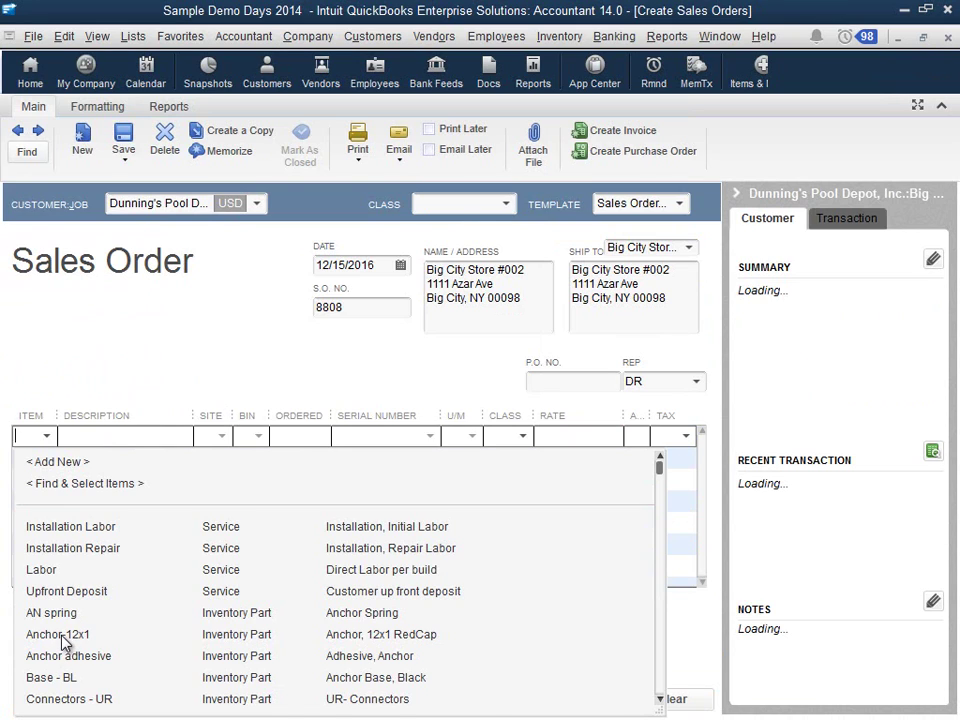
pyautogui.click(62, 643)
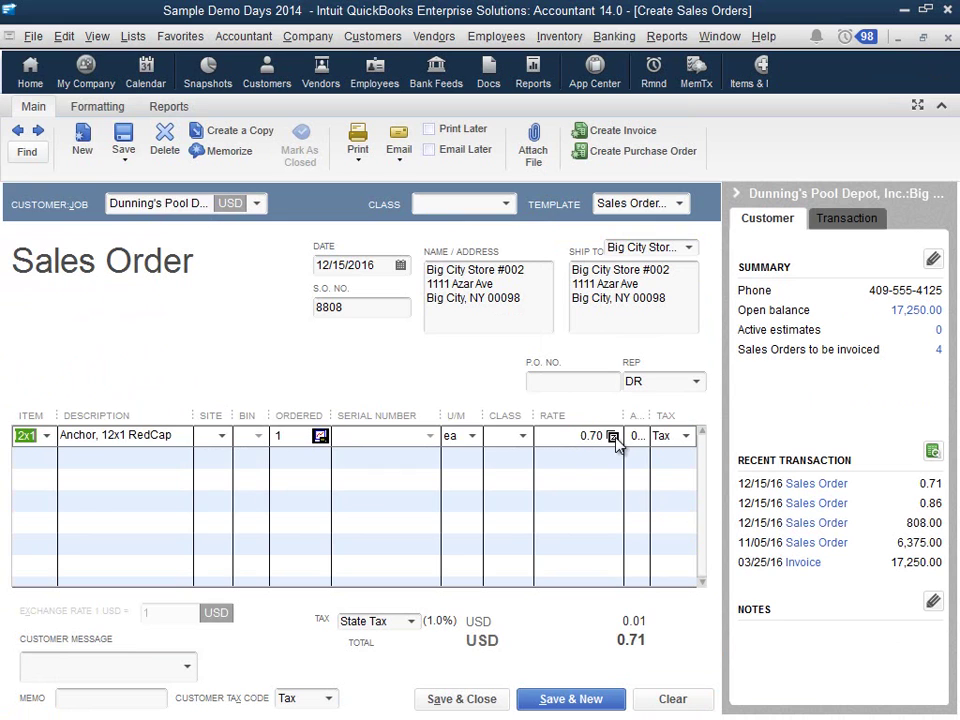
pyautogui.click(614, 438)
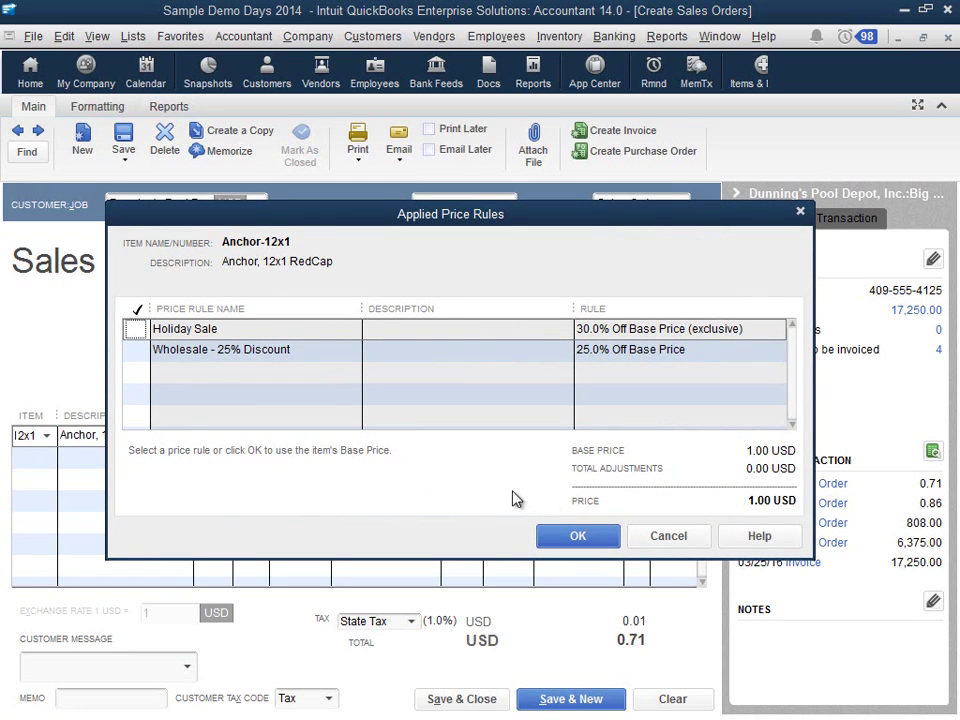
pyautogui.click(548, 537)
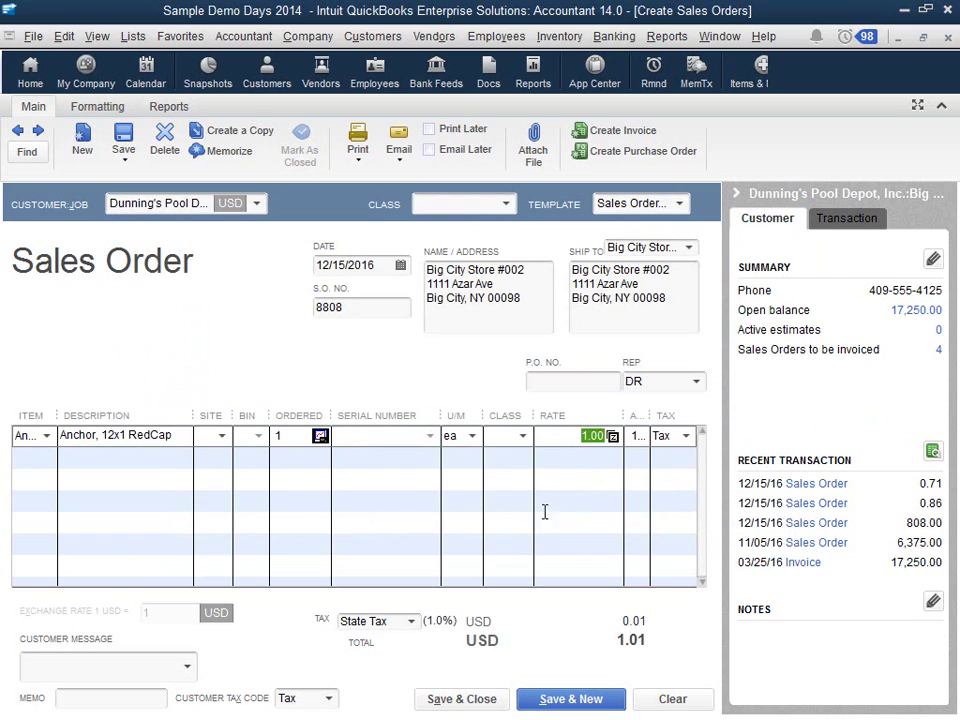
# Raise the Anchor-12x1 ordered quantity from 10 to 100 so the rate drops to 0.75.
pyautogui.click(289, 436)
pyautogui.write('0')
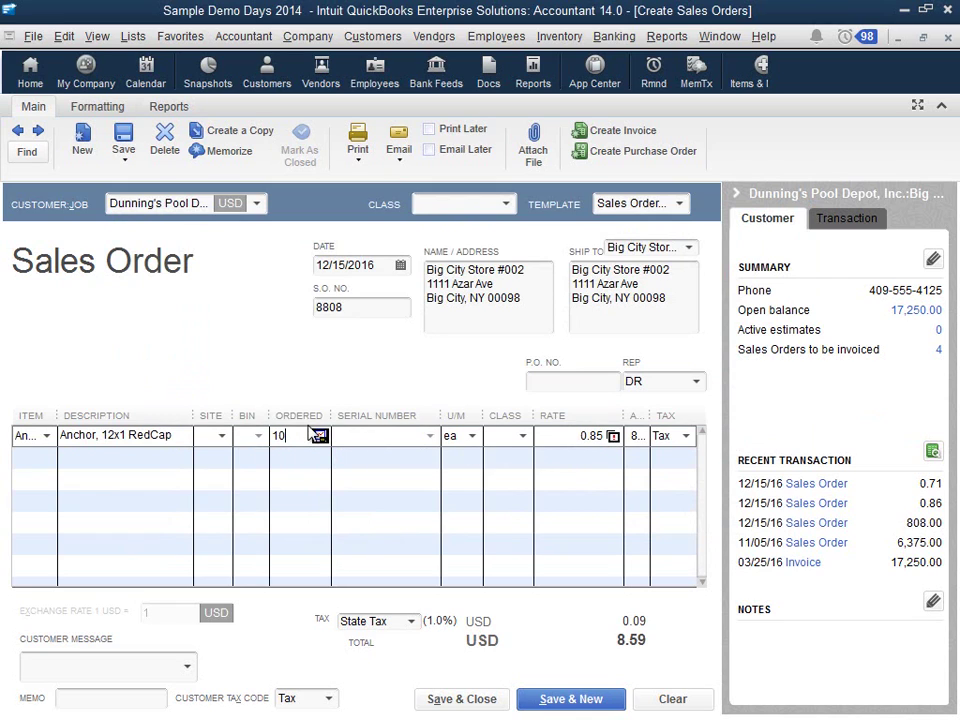
pyautogui.write('0')
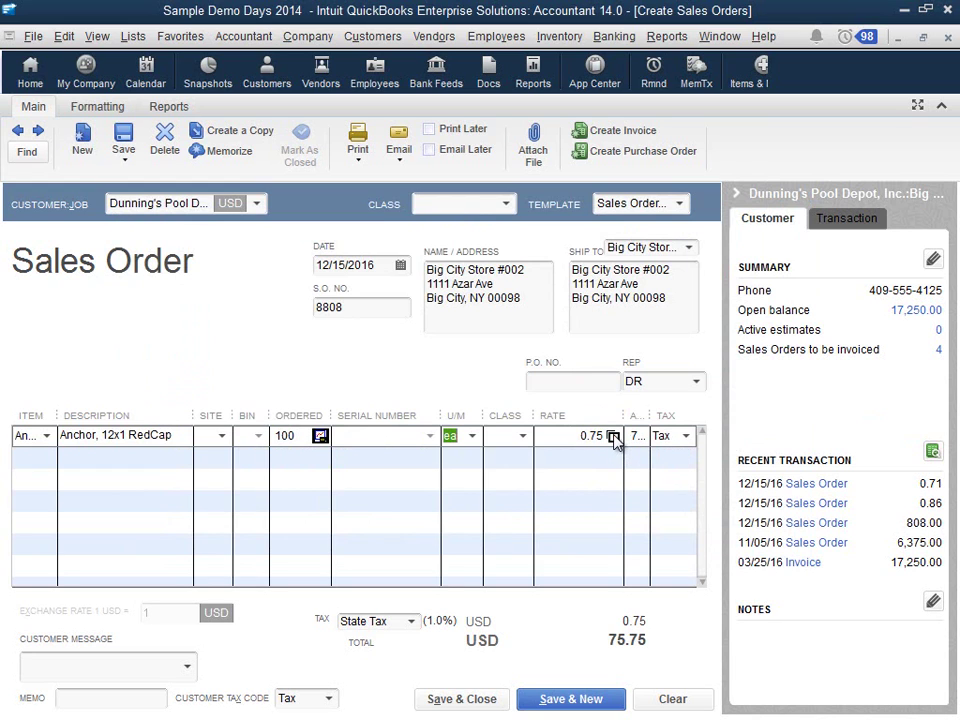
# Review the price rules at 100 units, applying then removing the Holiday Sale rule.
pyautogui.click(612, 437)
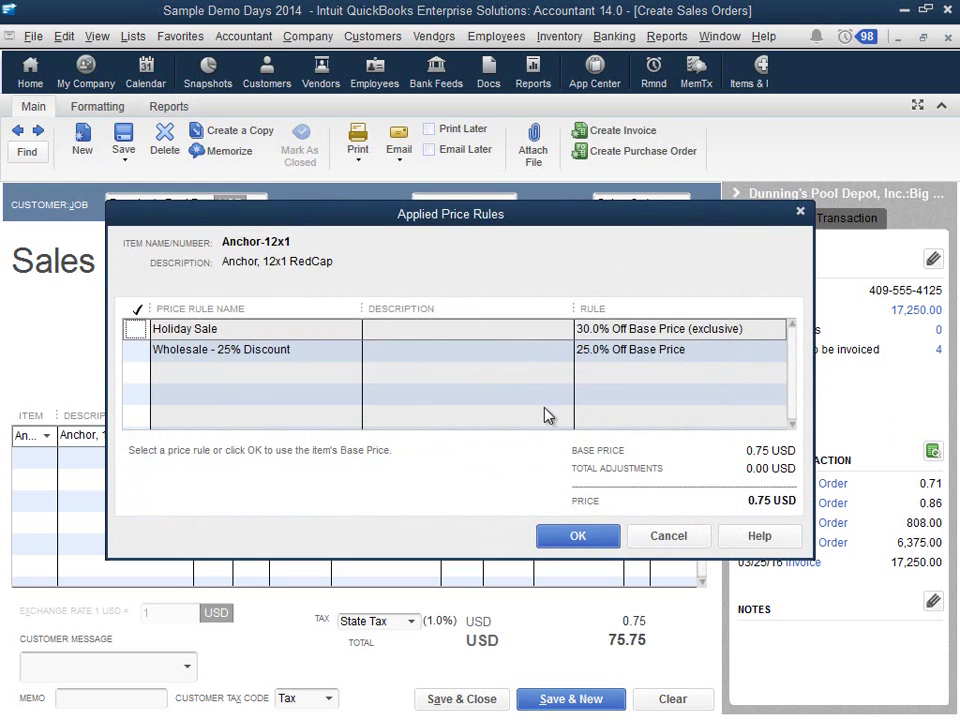
pyautogui.click(138, 329)
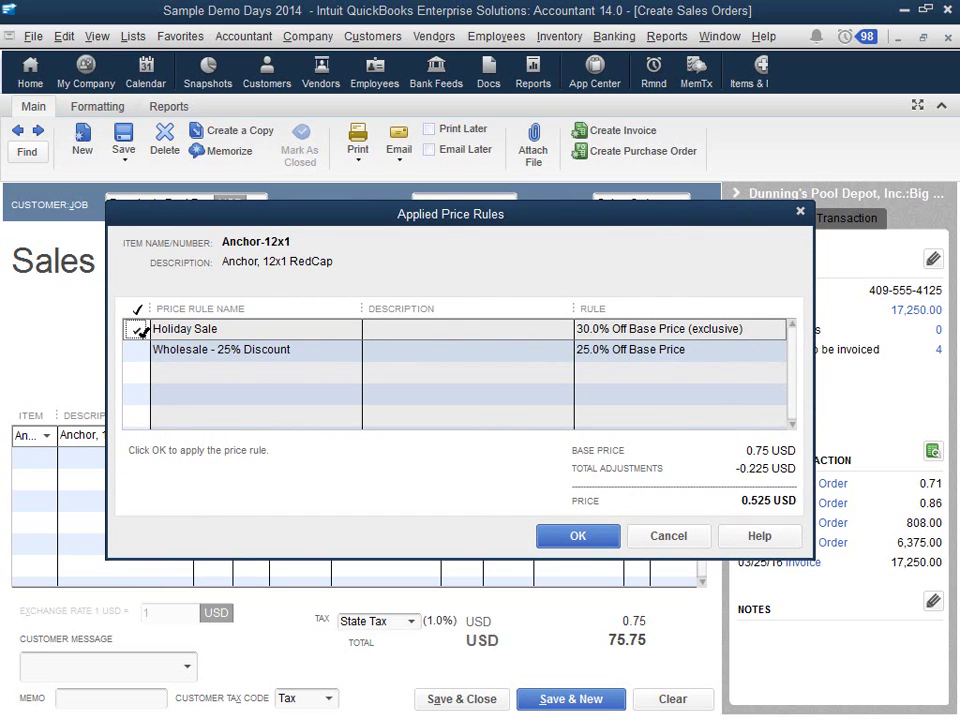
pyautogui.click(136, 329)
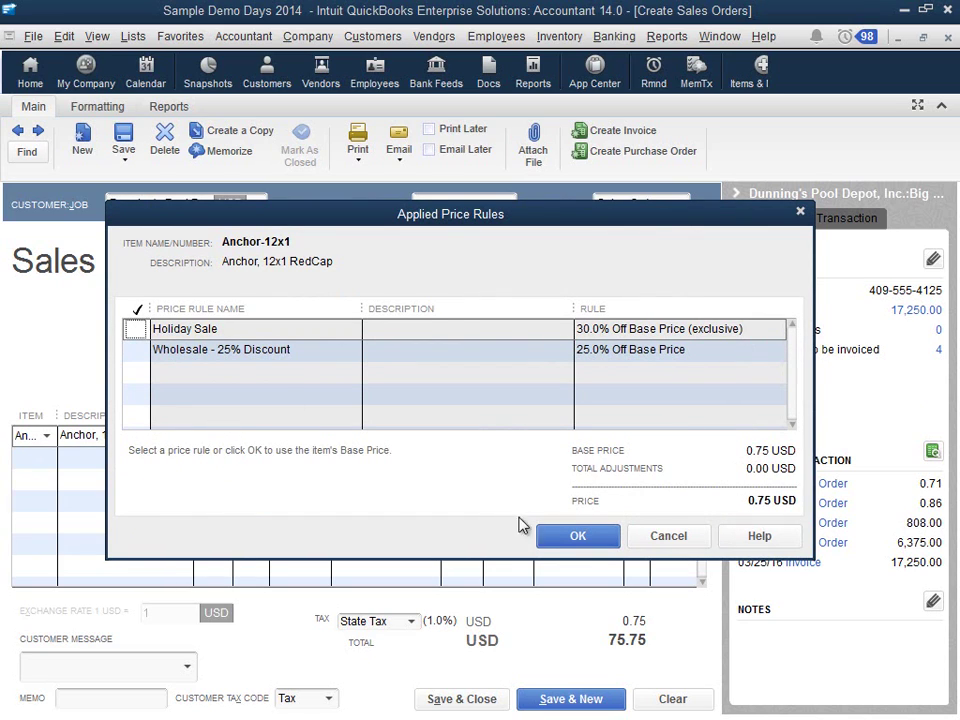
# Keep the quantity-discounted 0.75 price for the 100-unit Anchor-12x1 line.
pyautogui.click(568, 538)
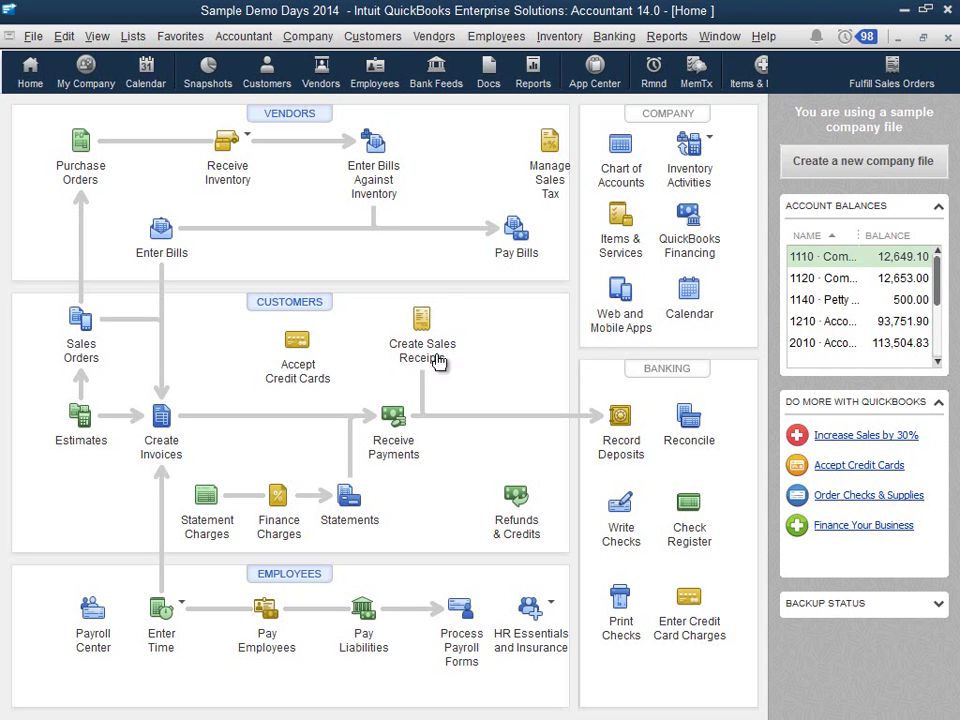
# Start a new sales order for customer Big City Store #002.
pyautogui.click(79, 322)
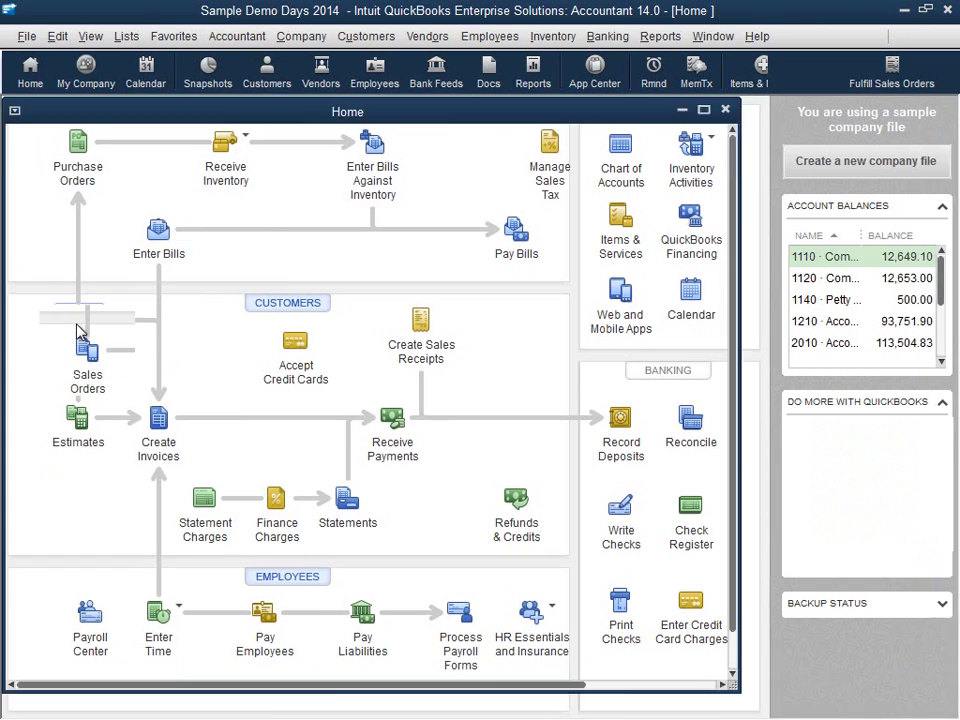
pyautogui.click(258, 204)
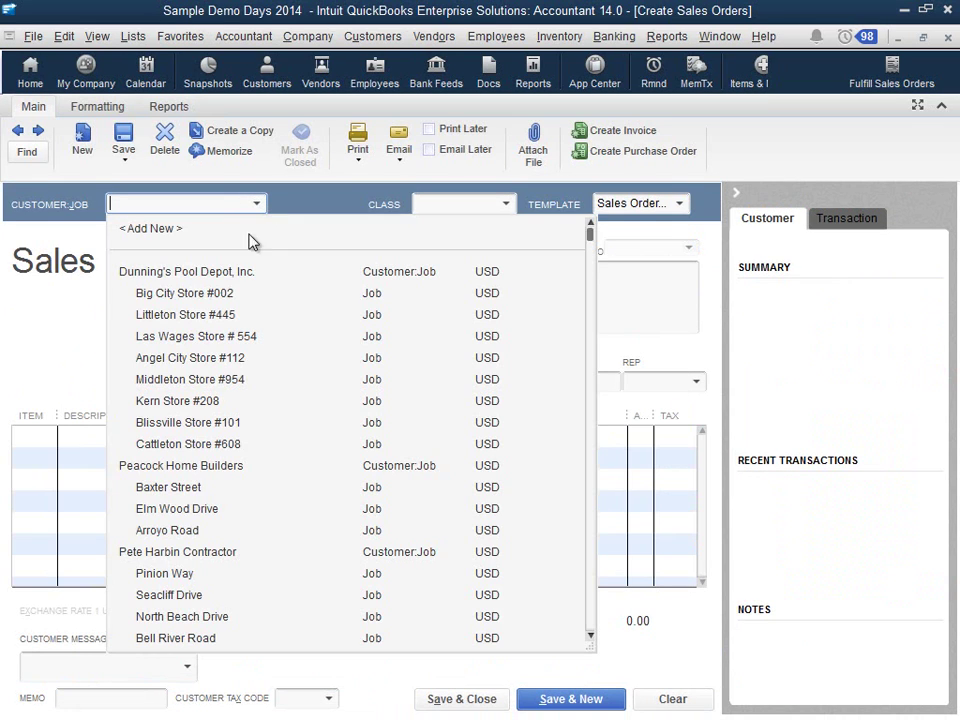
pyautogui.click(253, 296)
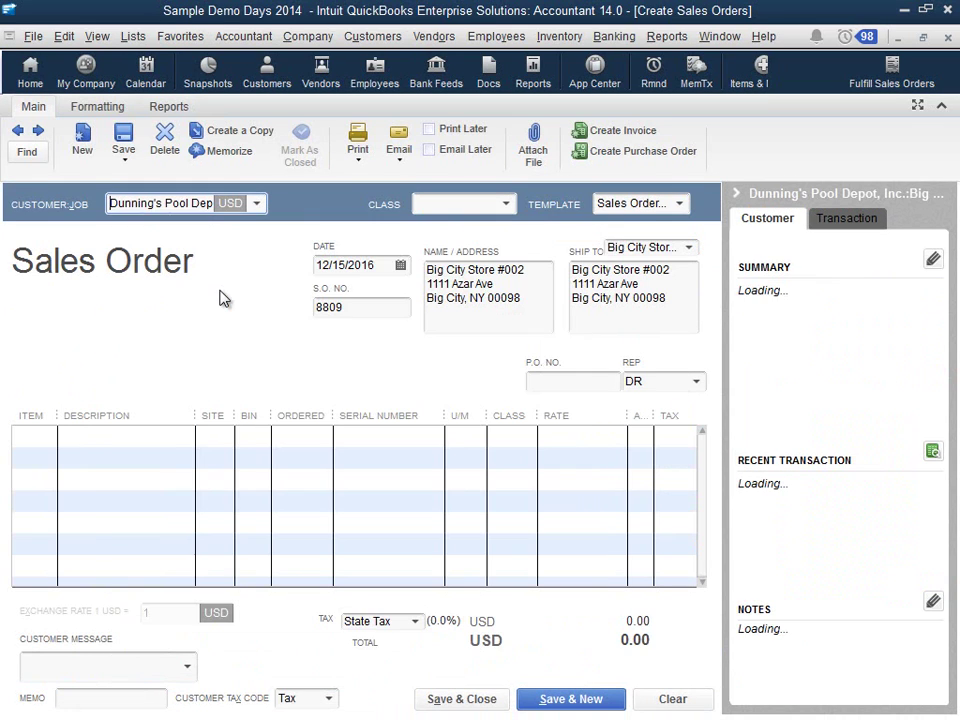
# Add Anchor adhesive and confirm the Holiday Sale rule sets its 14.00 rate.
pyautogui.click(44, 432)
pyautogui.click(45, 435)
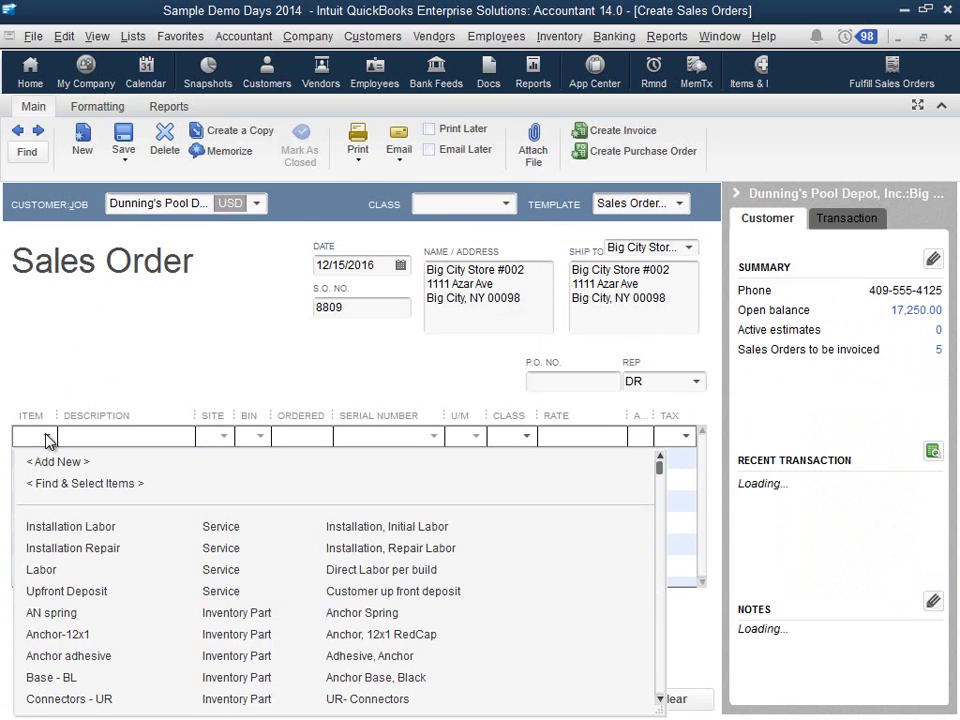
pyautogui.click(125, 656)
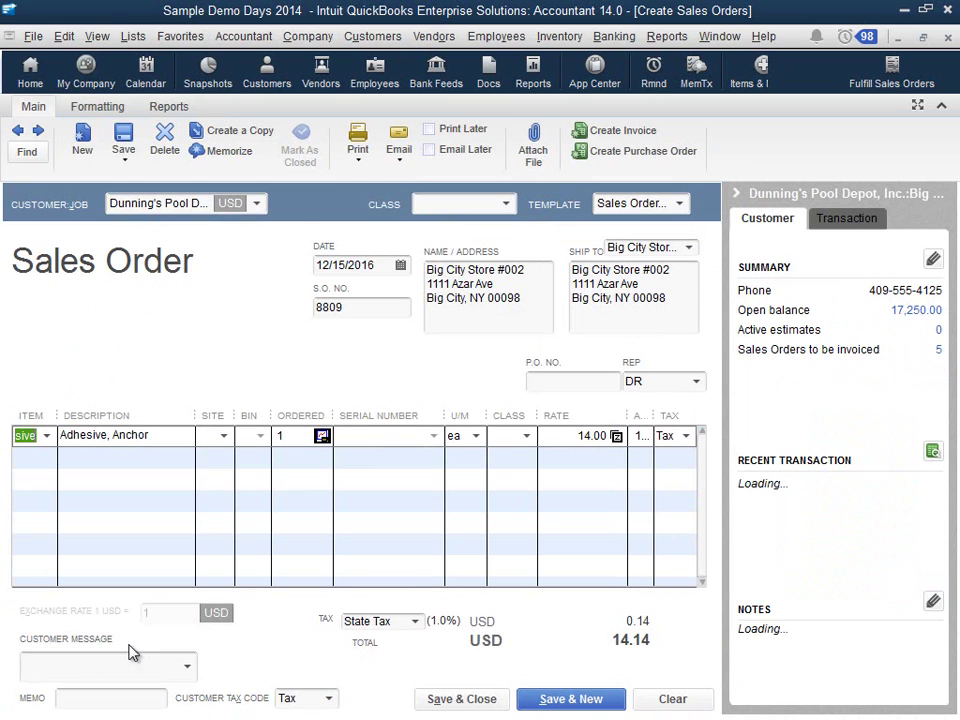
pyautogui.click(617, 437)
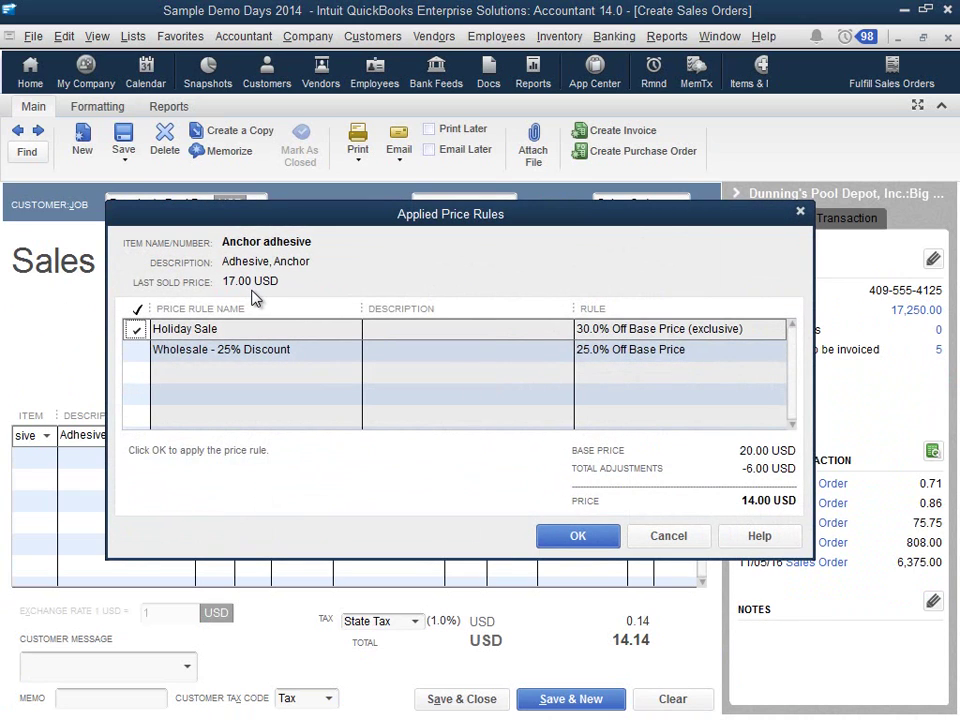
pyautogui.click(596, 540)
# Clear the unsaved Anchor adhesive order and close the Create Sales Orders window.
pyautogui.click(675, 699)
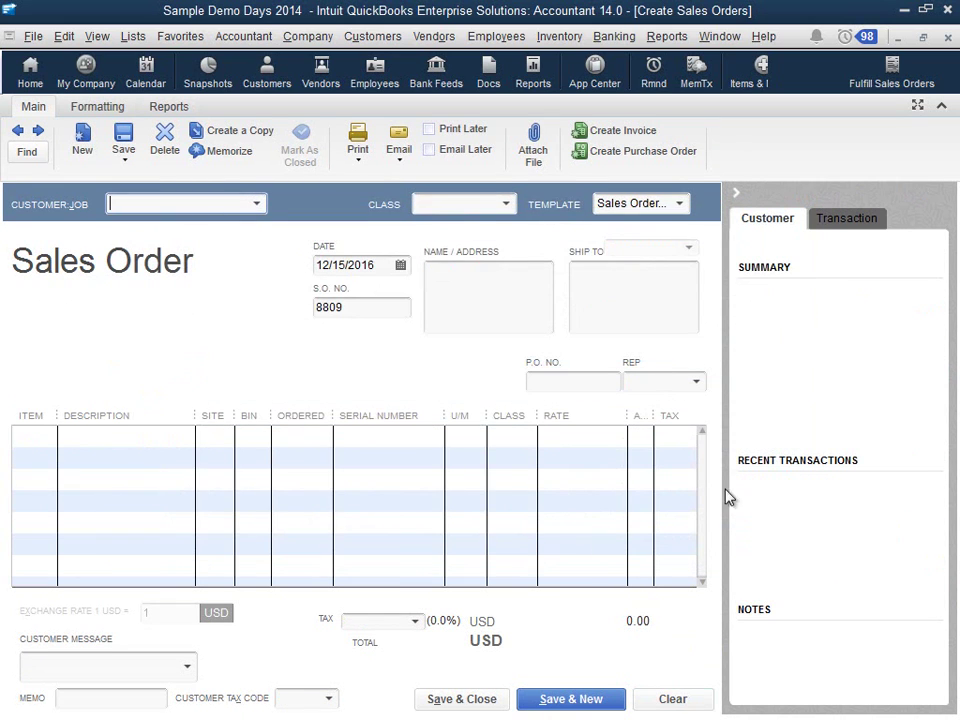
pyautogui.click(948, 38)
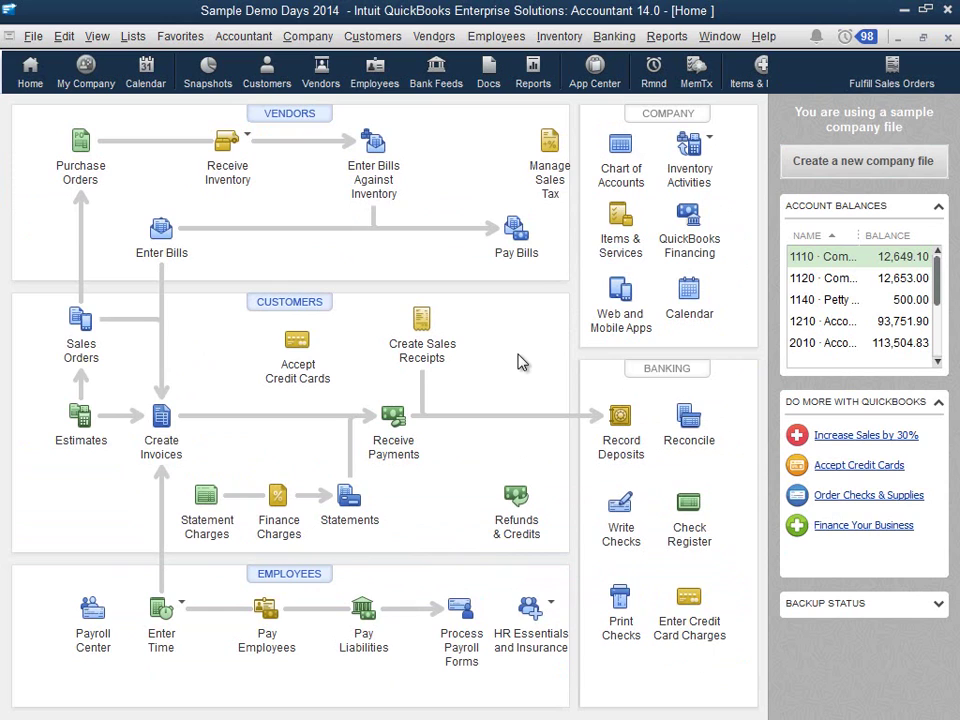